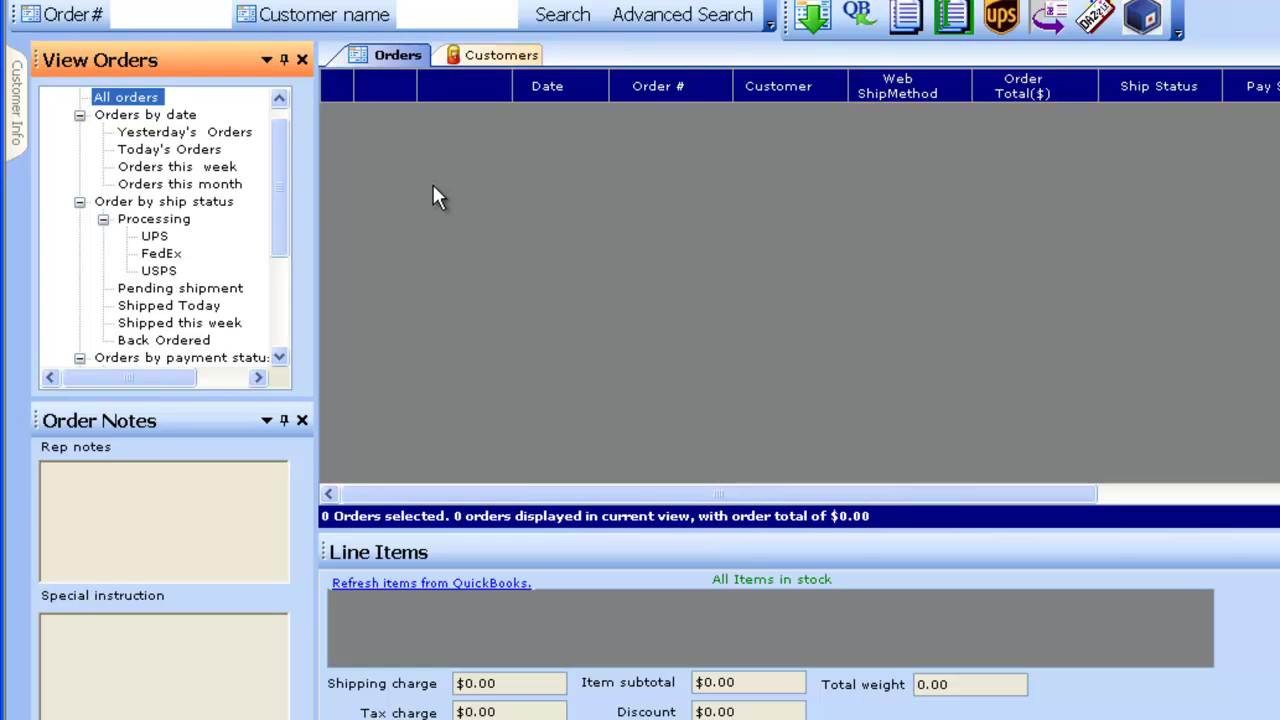
Download the new web store orders into the order list and select the second order, which ships by UPS Ground
left_click(810, 28)
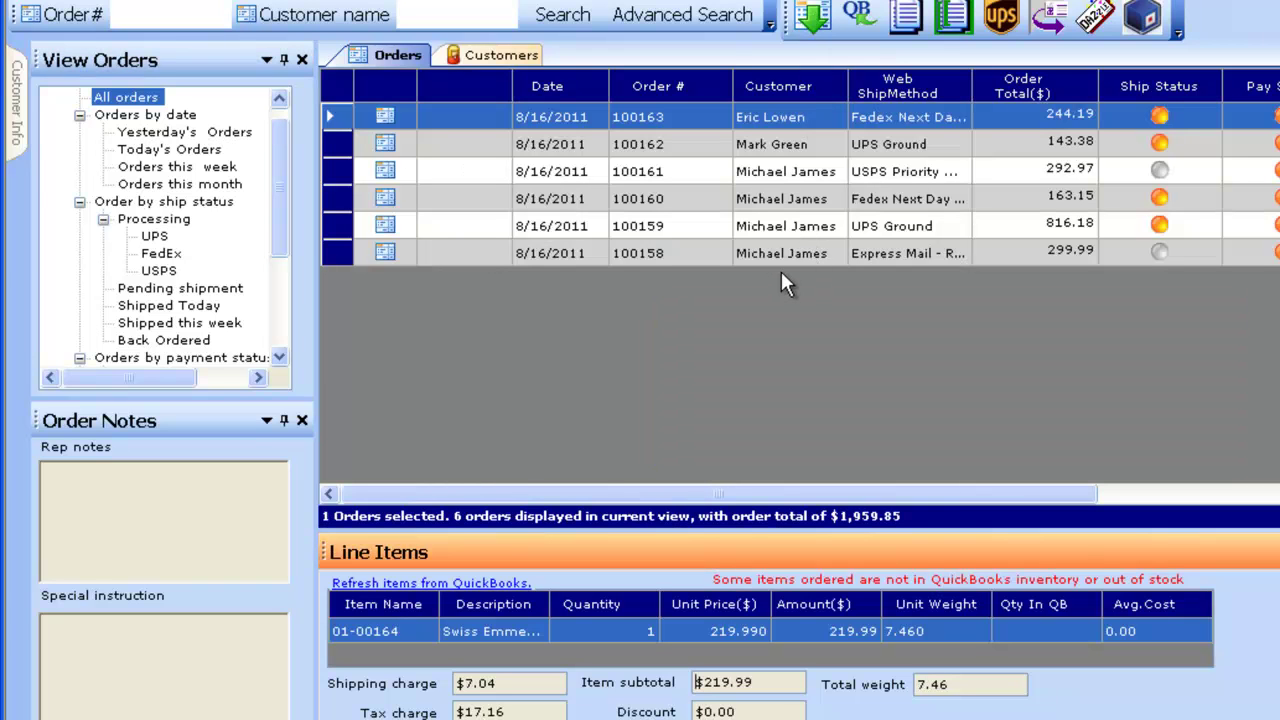
left_click(905, 143)
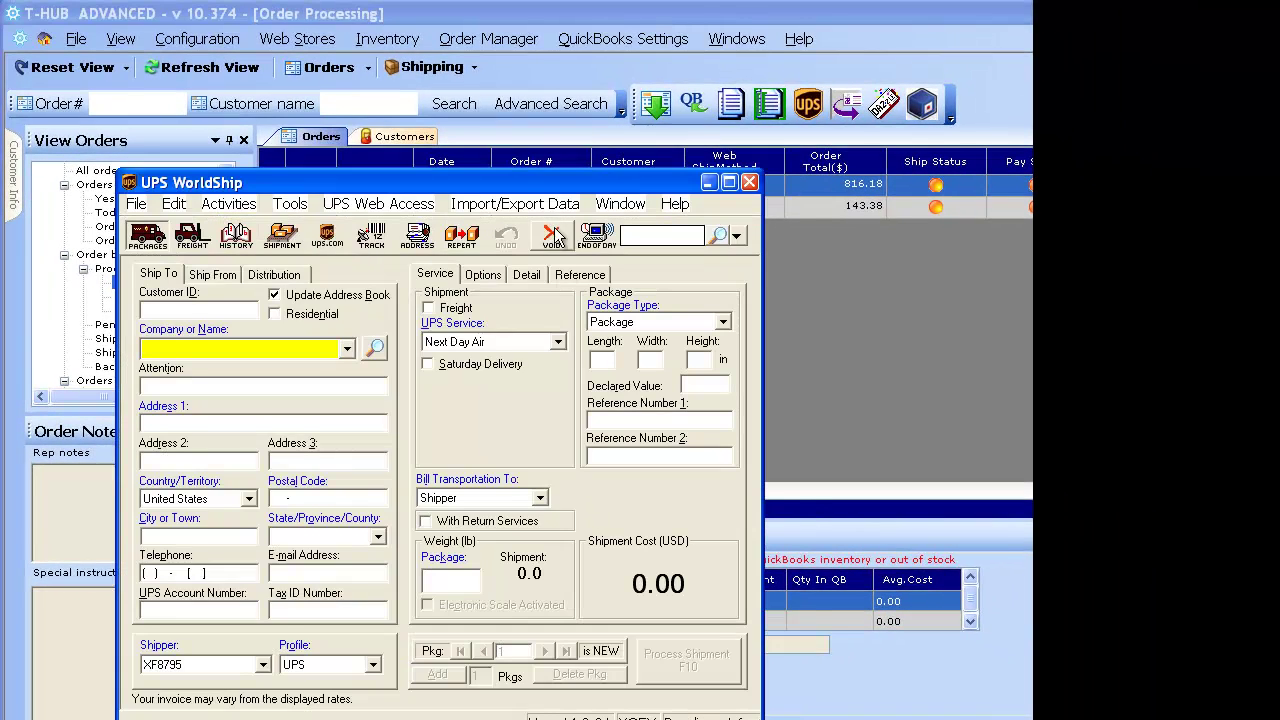
Switch to UPS WorldShip and turn on keyed import with the THUB_KEYED map
left_click_drag(540, 183, 600, 107)
left_click(574, 122)
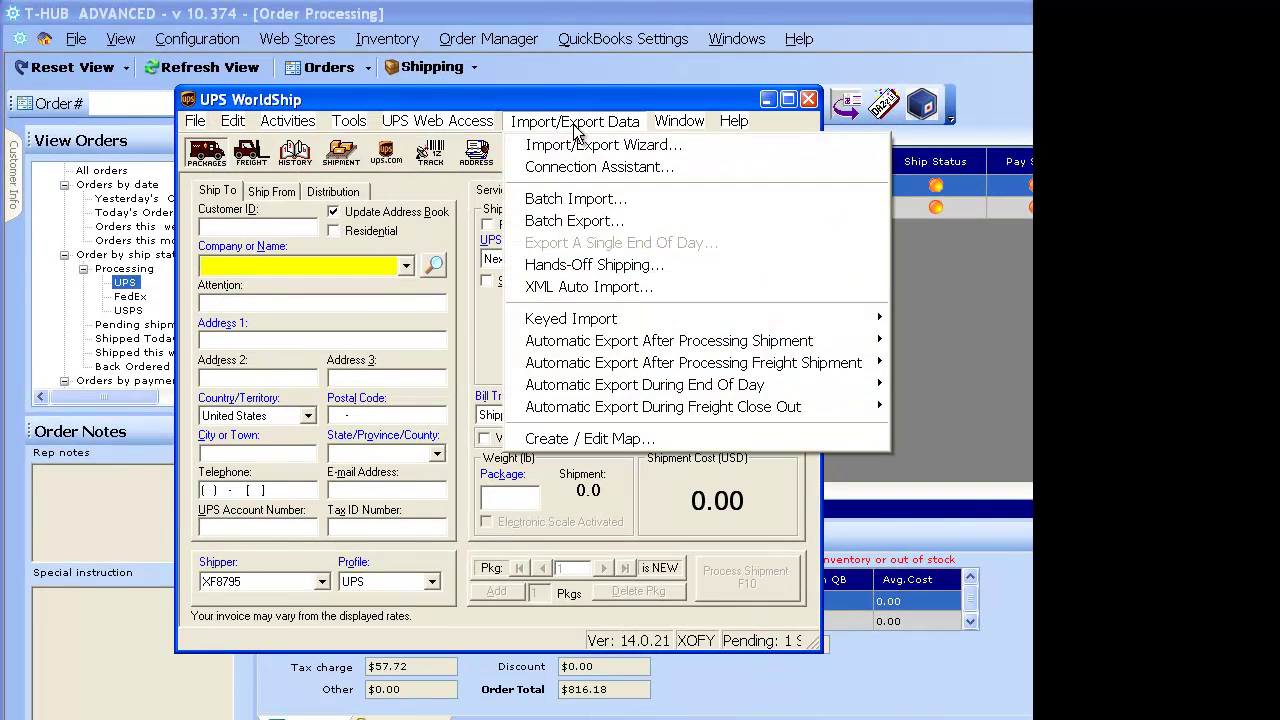
mouse_move(567, 313)
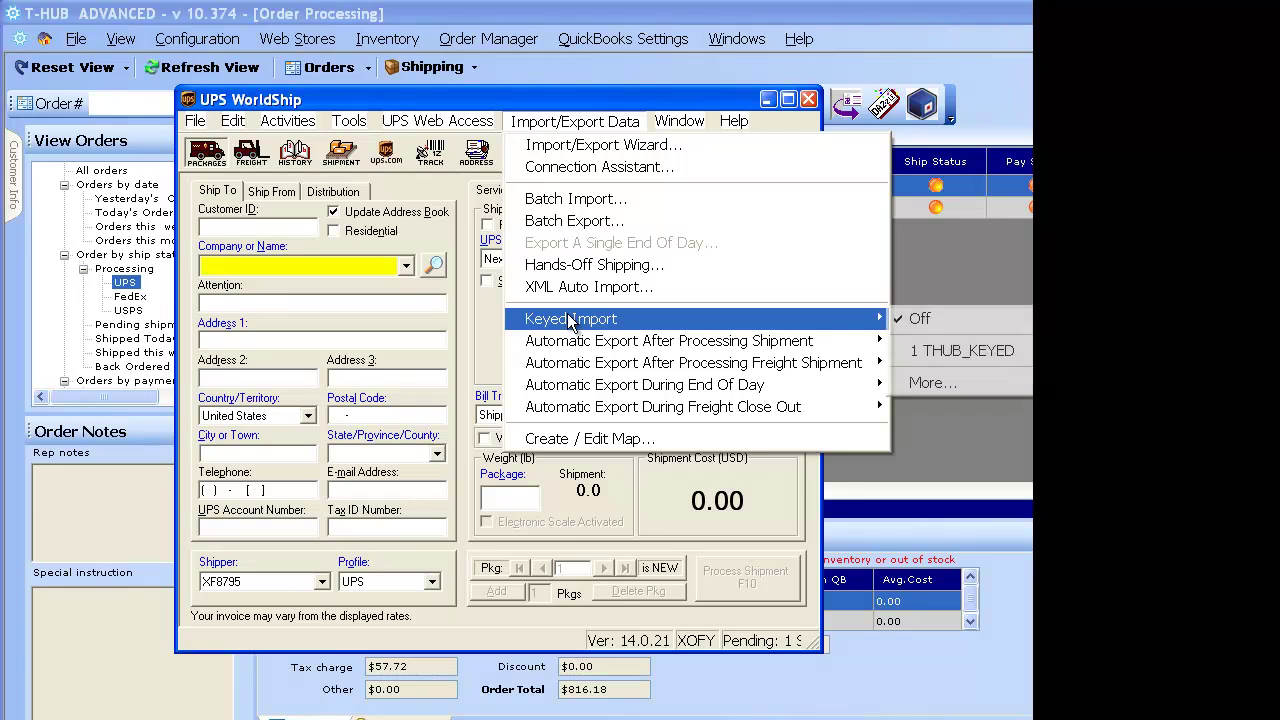
left_click(955, 354)
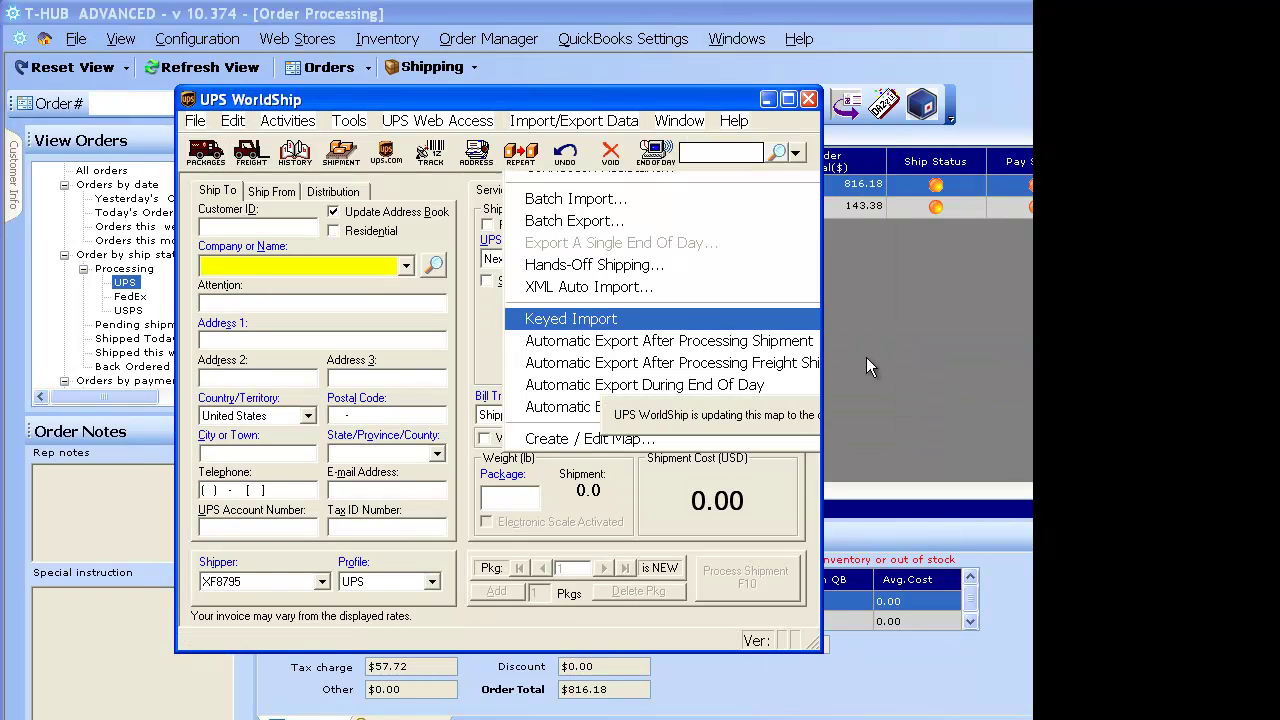
Import the shipment by pasting the first UPS order's number as the import key
right_click(453, 342)
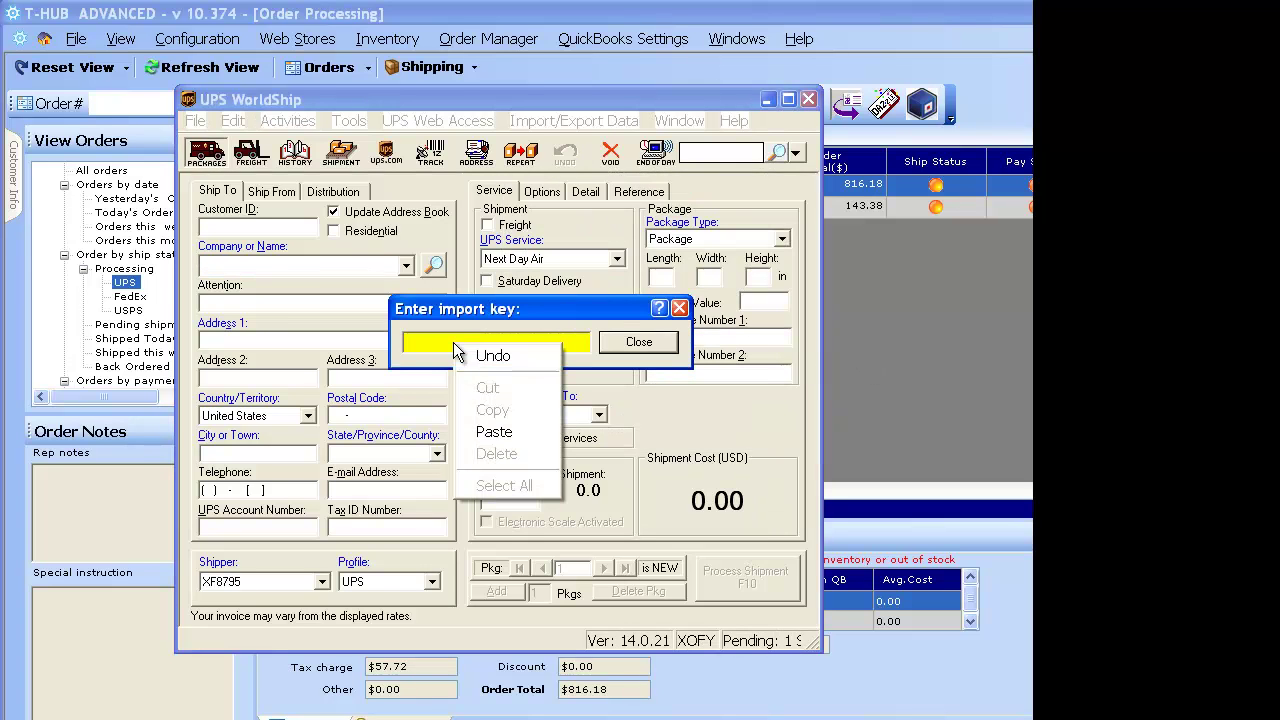
left_click(483, 438)
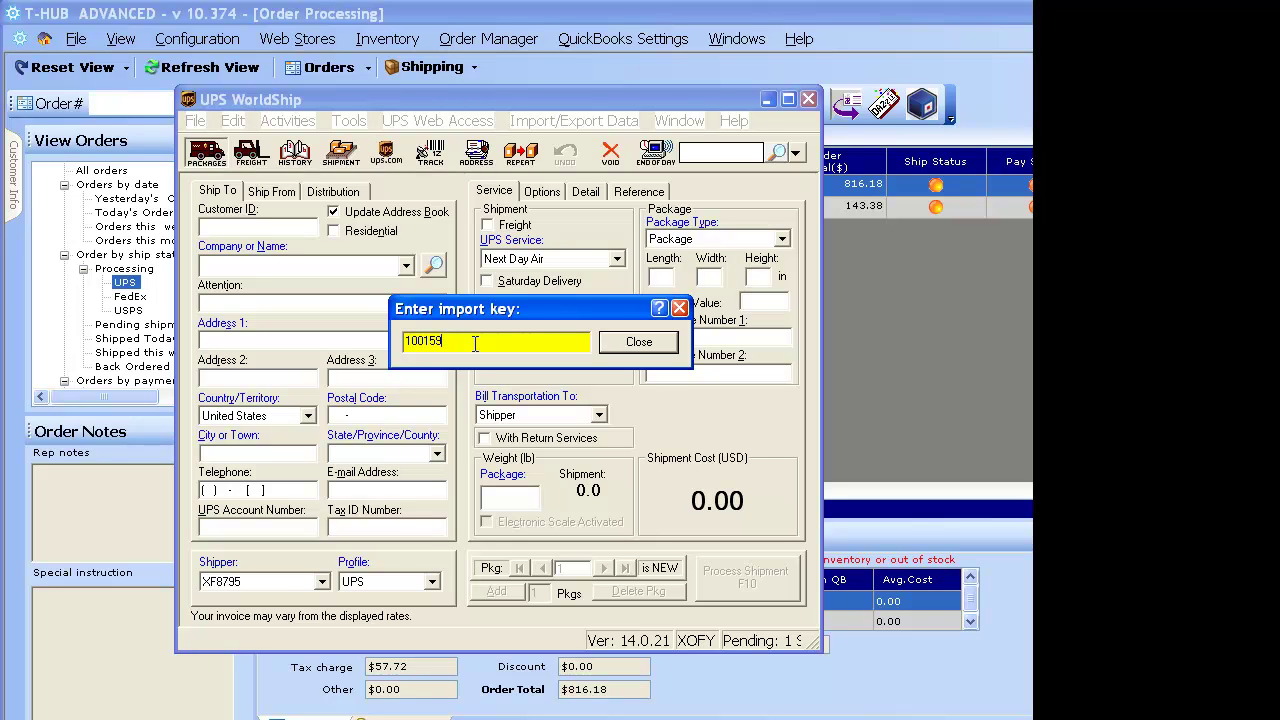
key("Return")
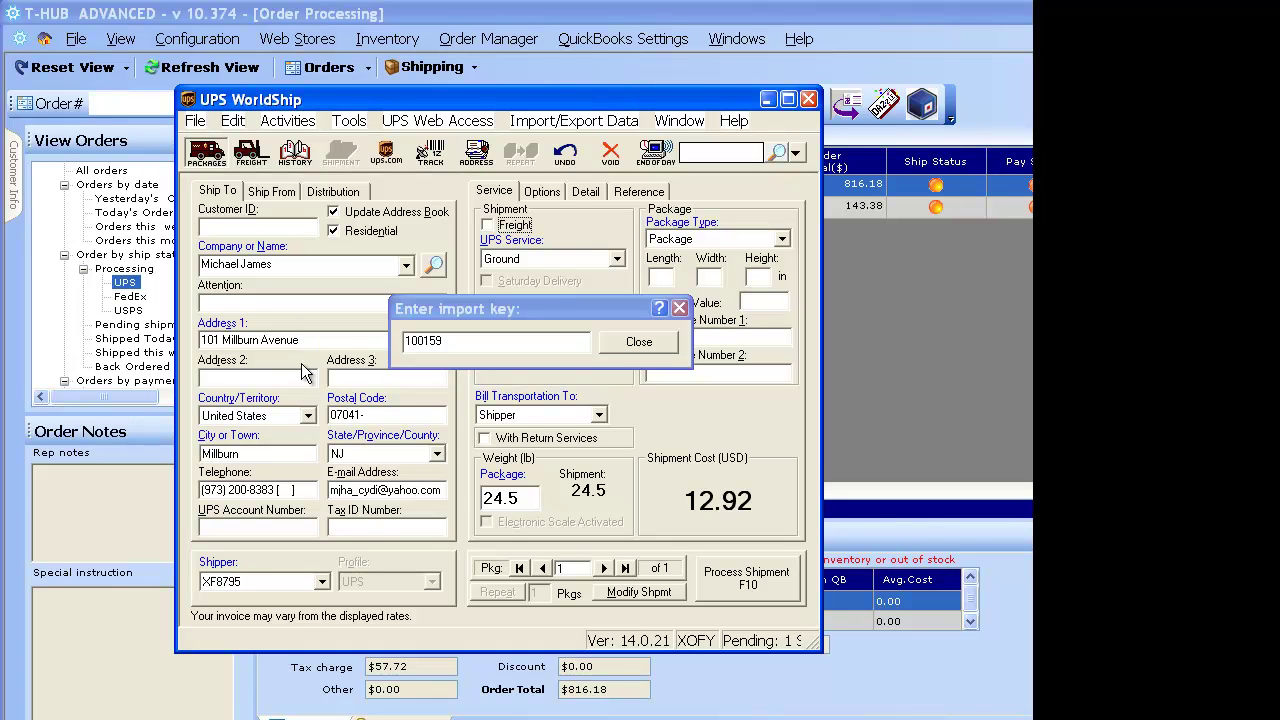
Close the import key prompt, go to the package weight and process the imported UPS Ground shipment
left_click(454, 312)
key("Escape")
left_click(528, 503)
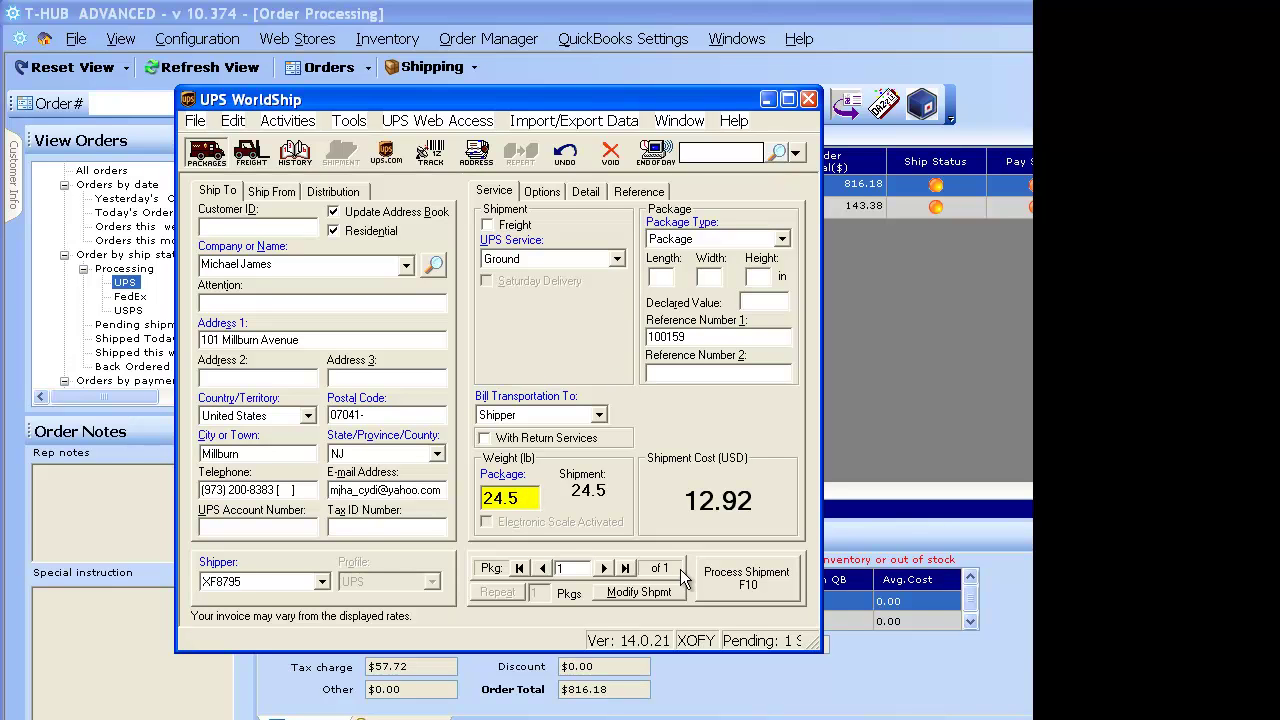
left_click(750, 590)
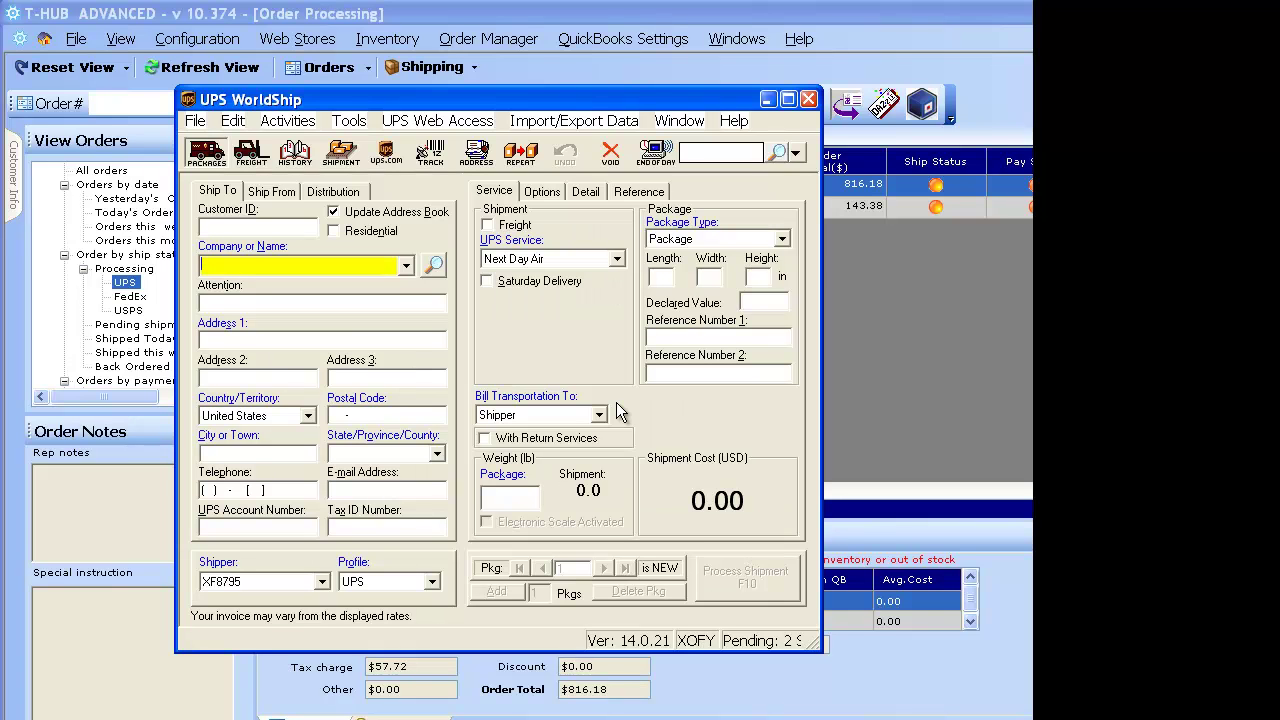
Return to T-HUB, refresh the view, list all orders and select the UPS Ground order just processed
left_click(915, 363)
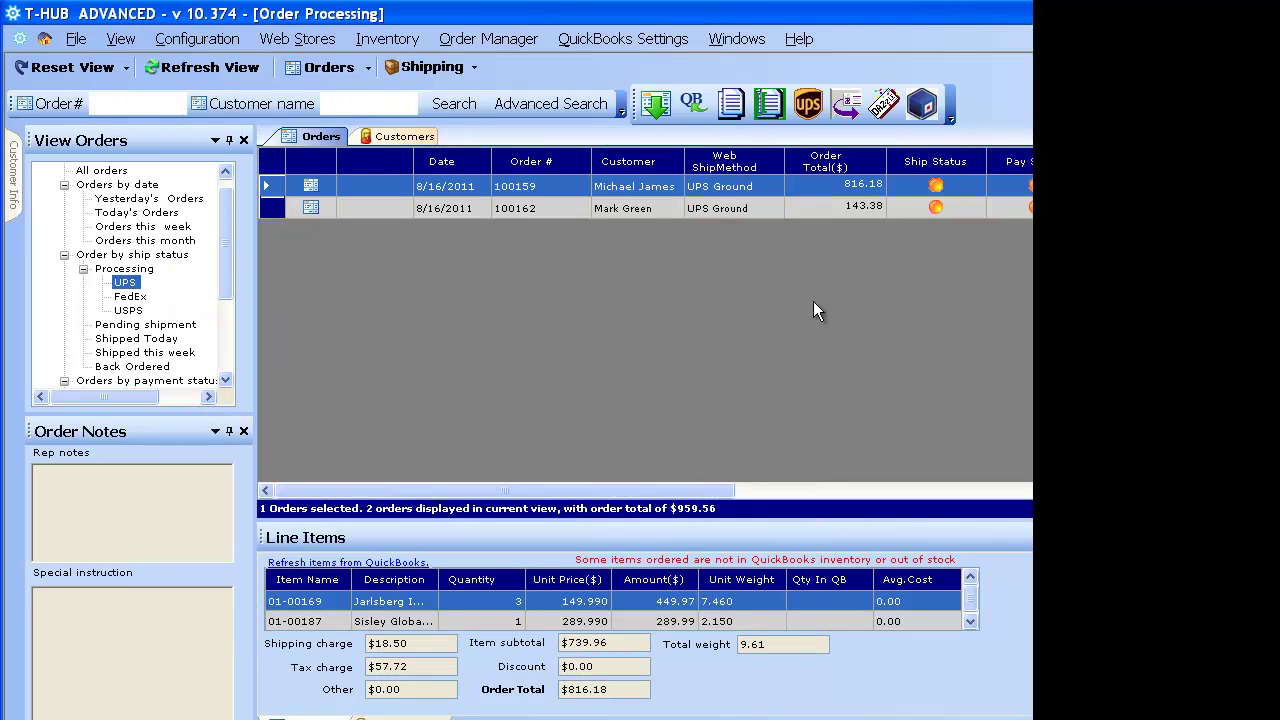
left_click(210, 68)
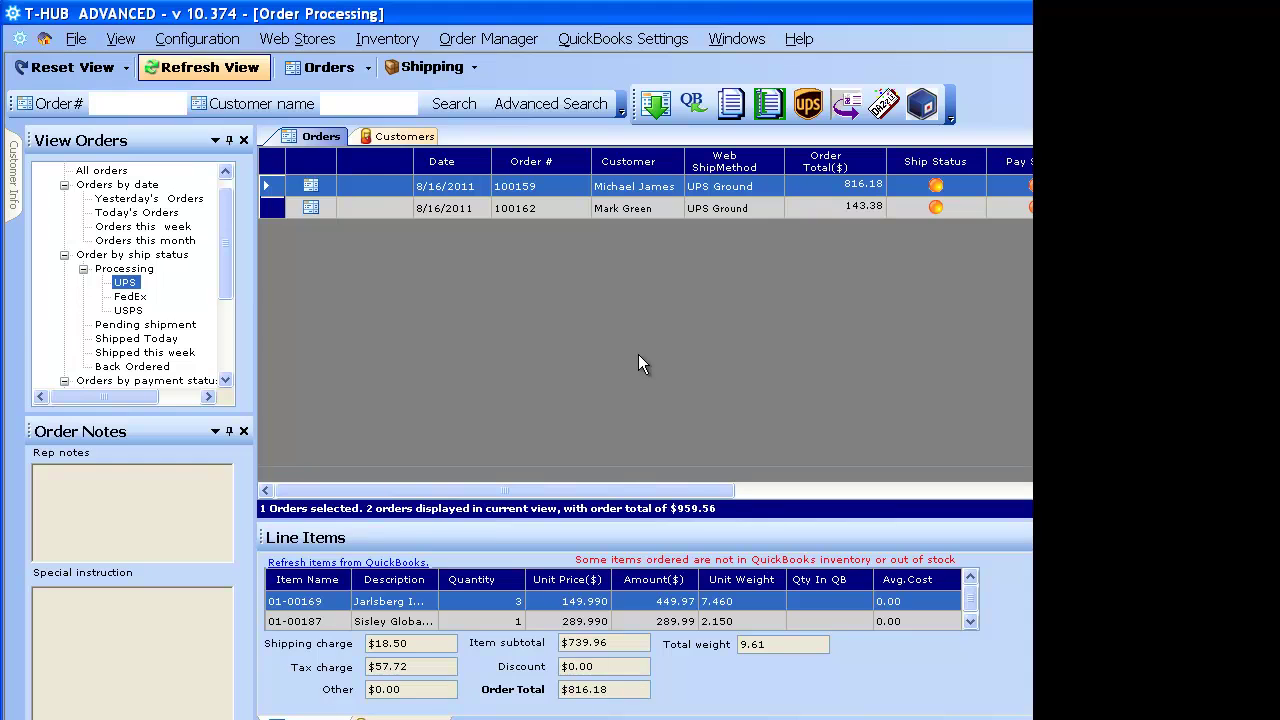
left_click(226, 174)
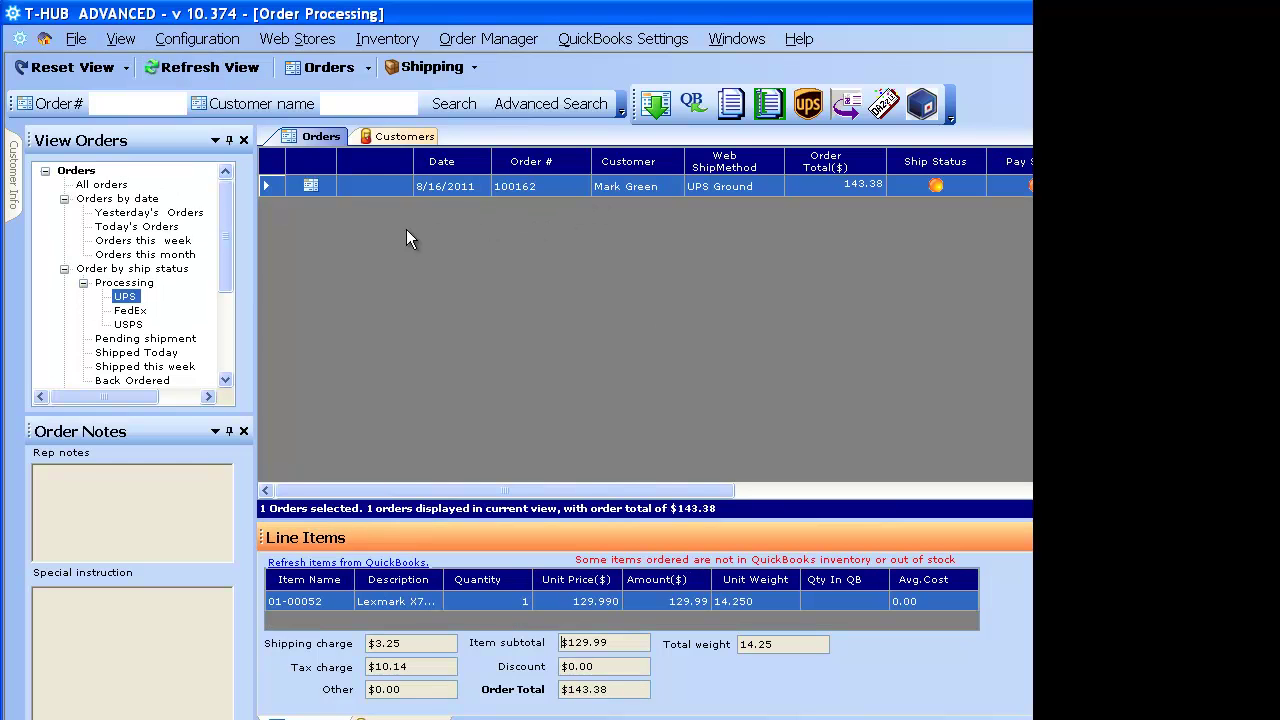
left_click(110, 186)
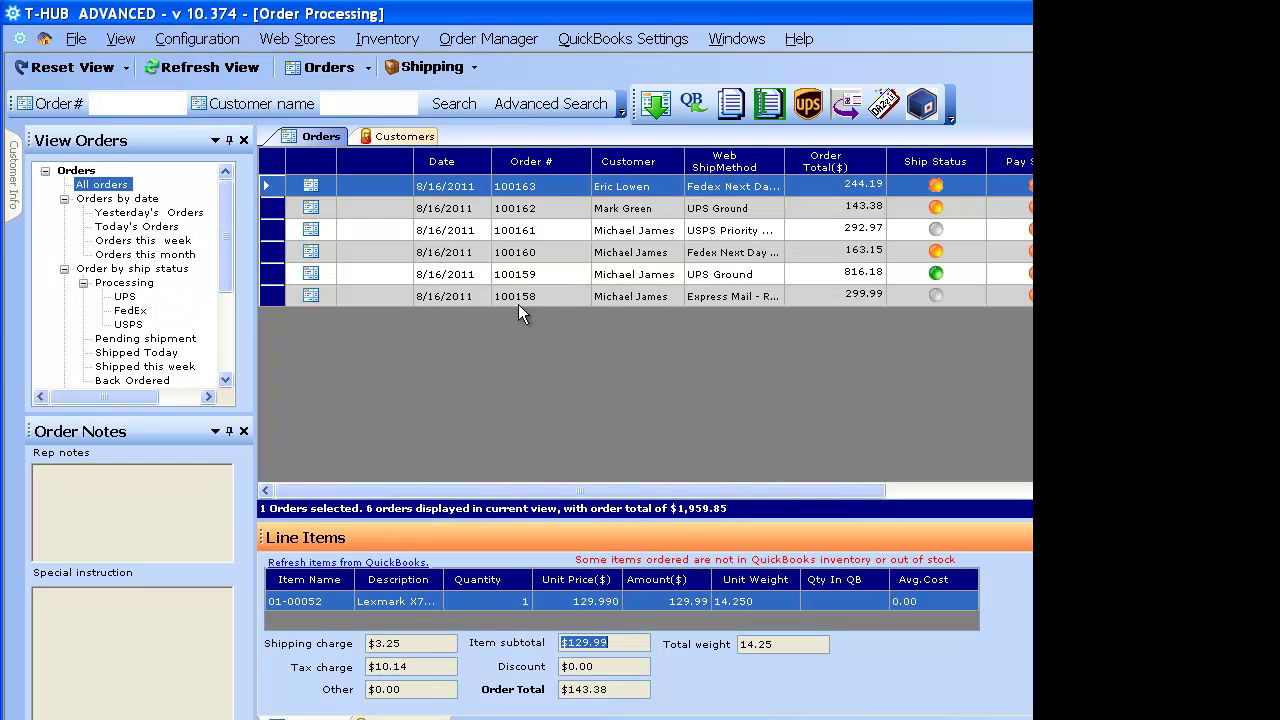
left_click(600, 277)
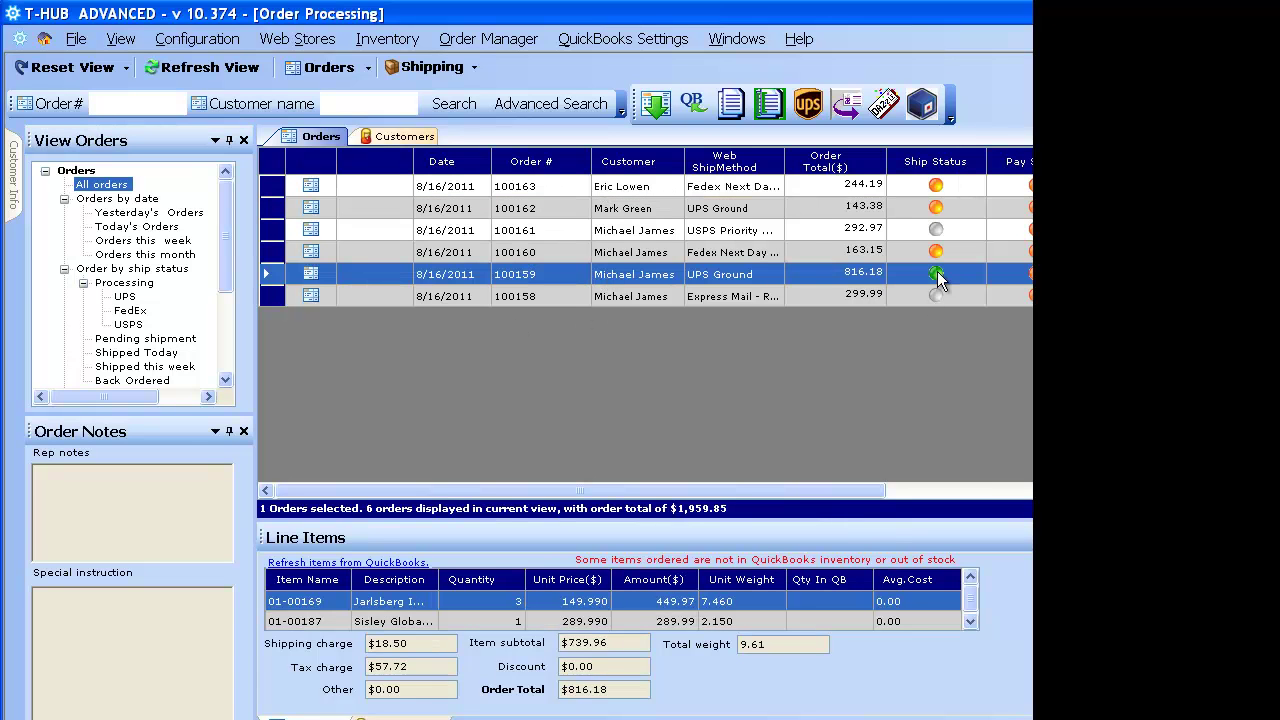
In the web store's order admin in Firefox, examine the shipping status and tracking details of the processed UPS order
mouse_move(937, 274)
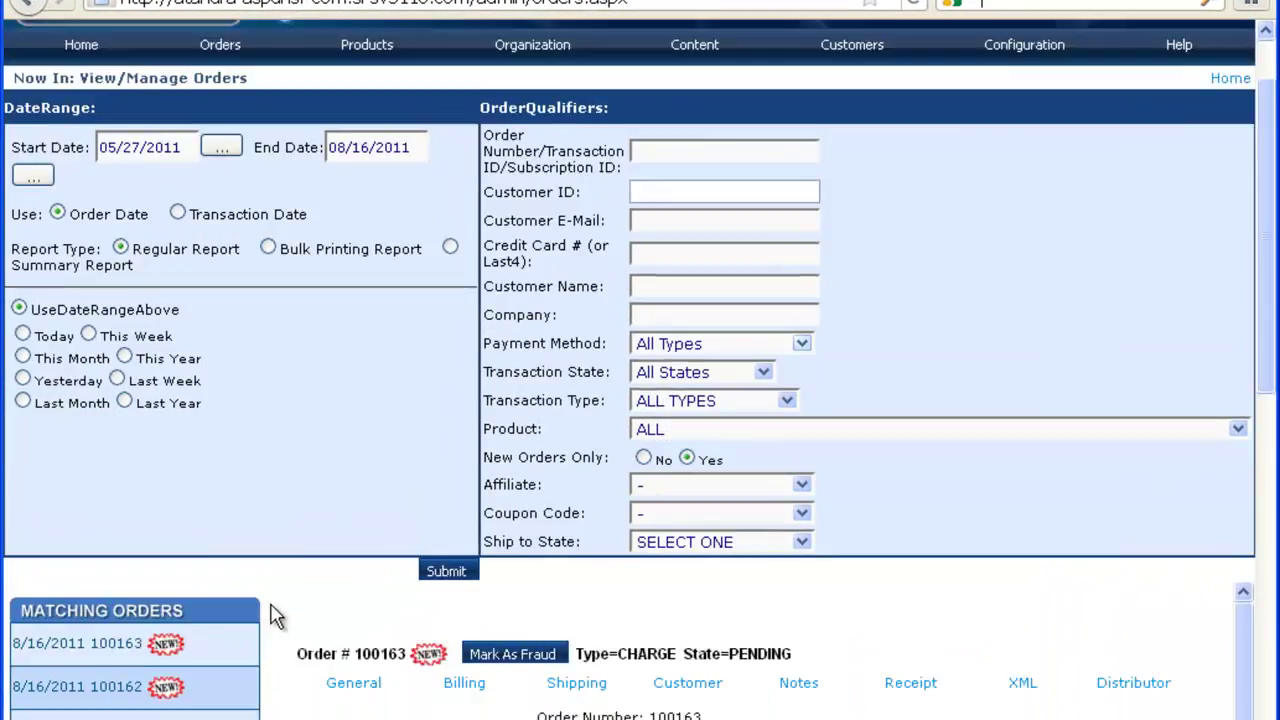
scroll(277, 615, "down", 10)
left_click_drag(428, 437, 818, 447)
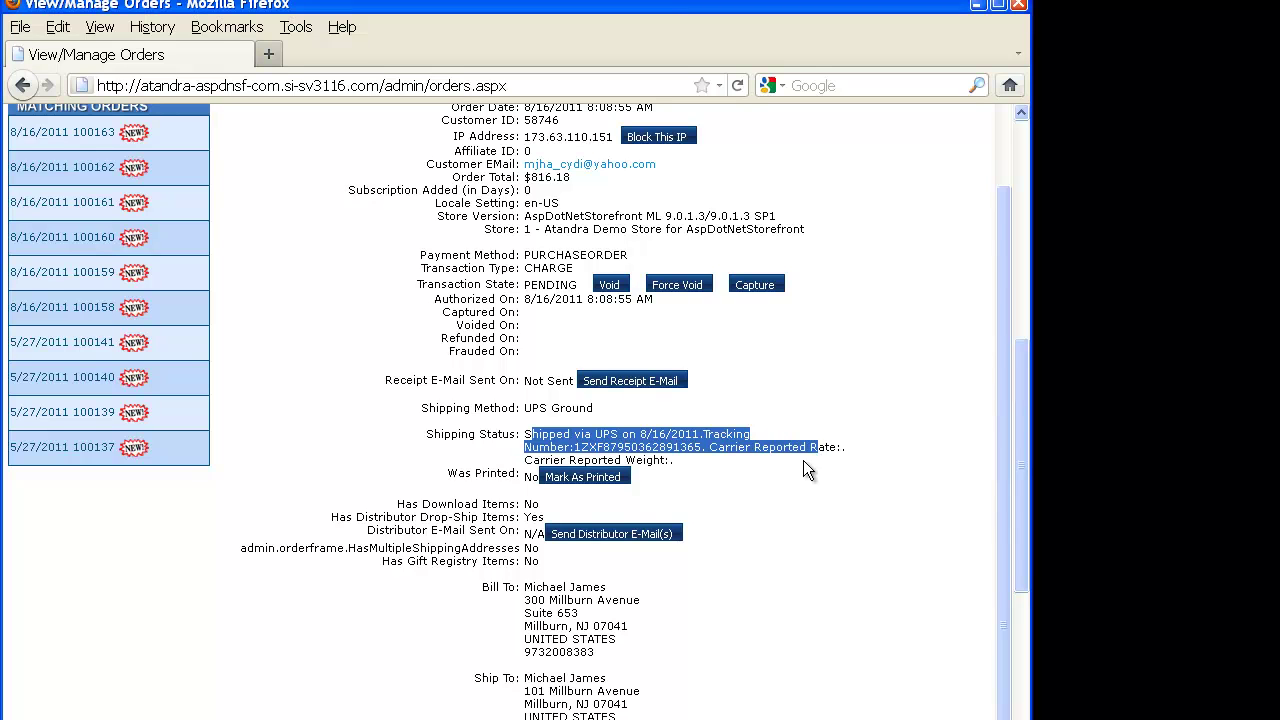
left_click(803, 460)
double_click(556, 441)
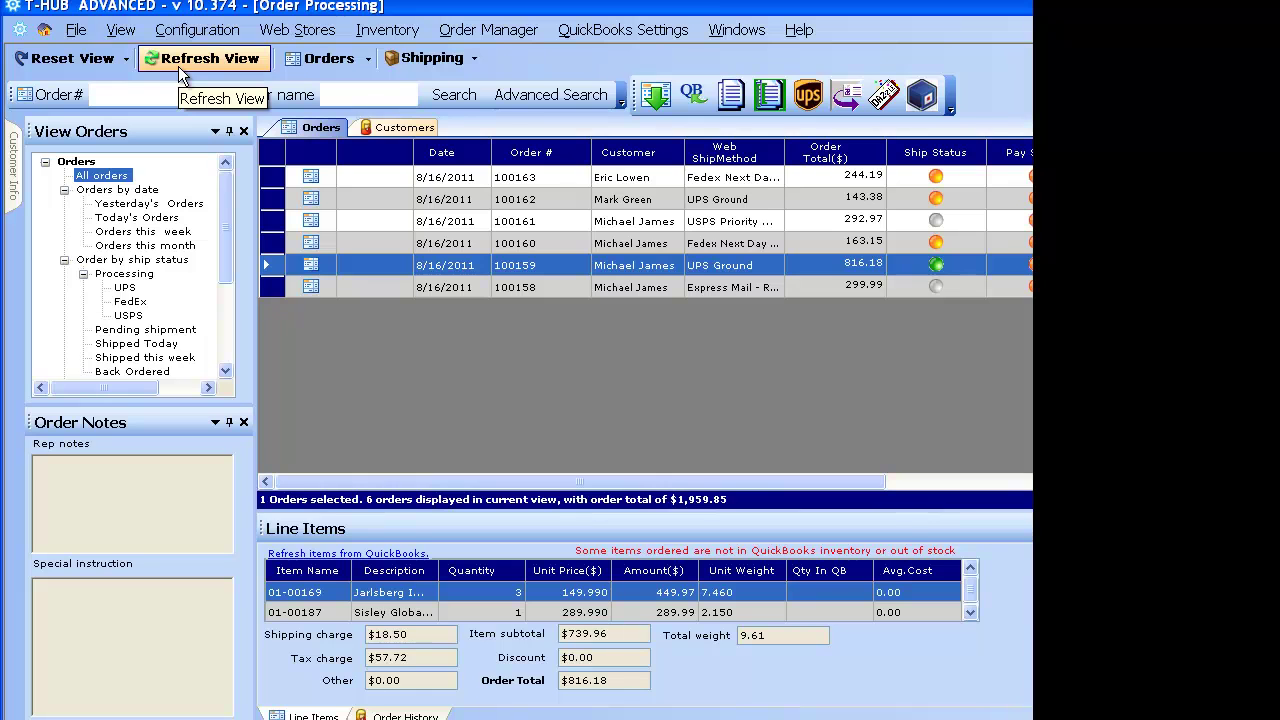
Refresh the T-HUB view and set up a UPS WorldShip batch import with the THUB_BATCH map and automatic shipment processing after import
left_click(178, 66)
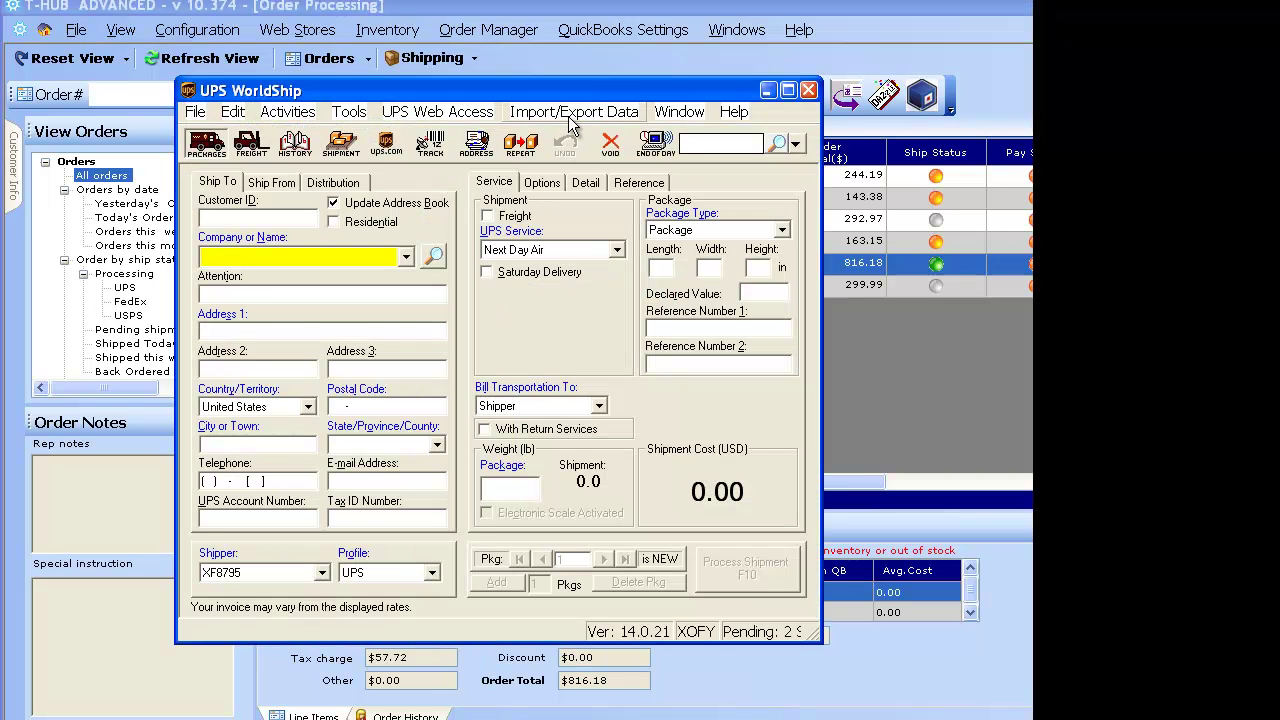
left_click(572, 112)
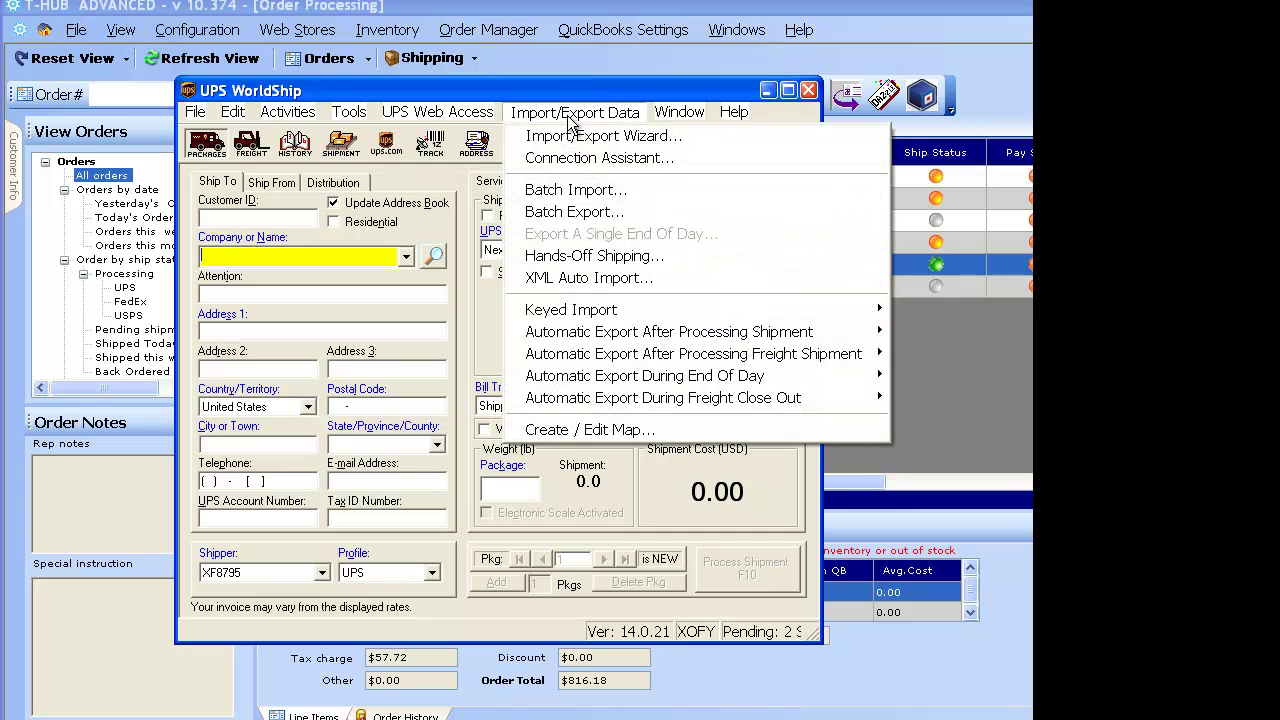
left_click(568, 190)
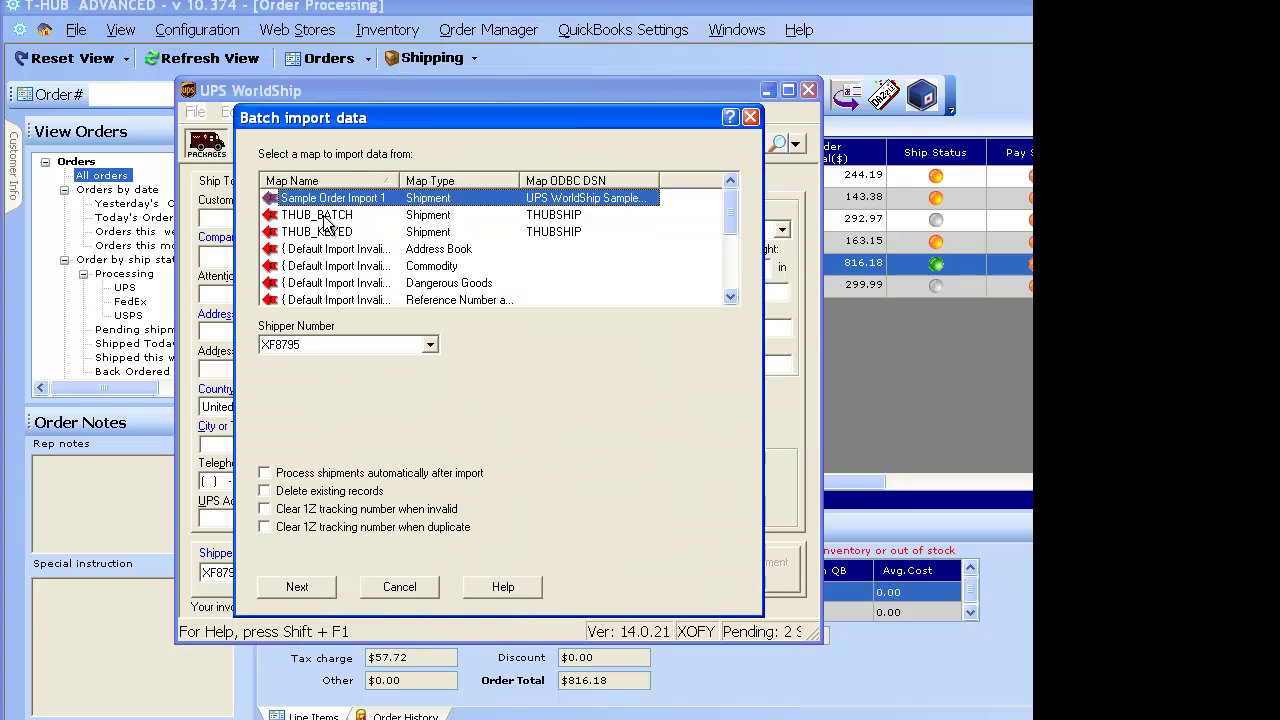
left_click(318, 215)
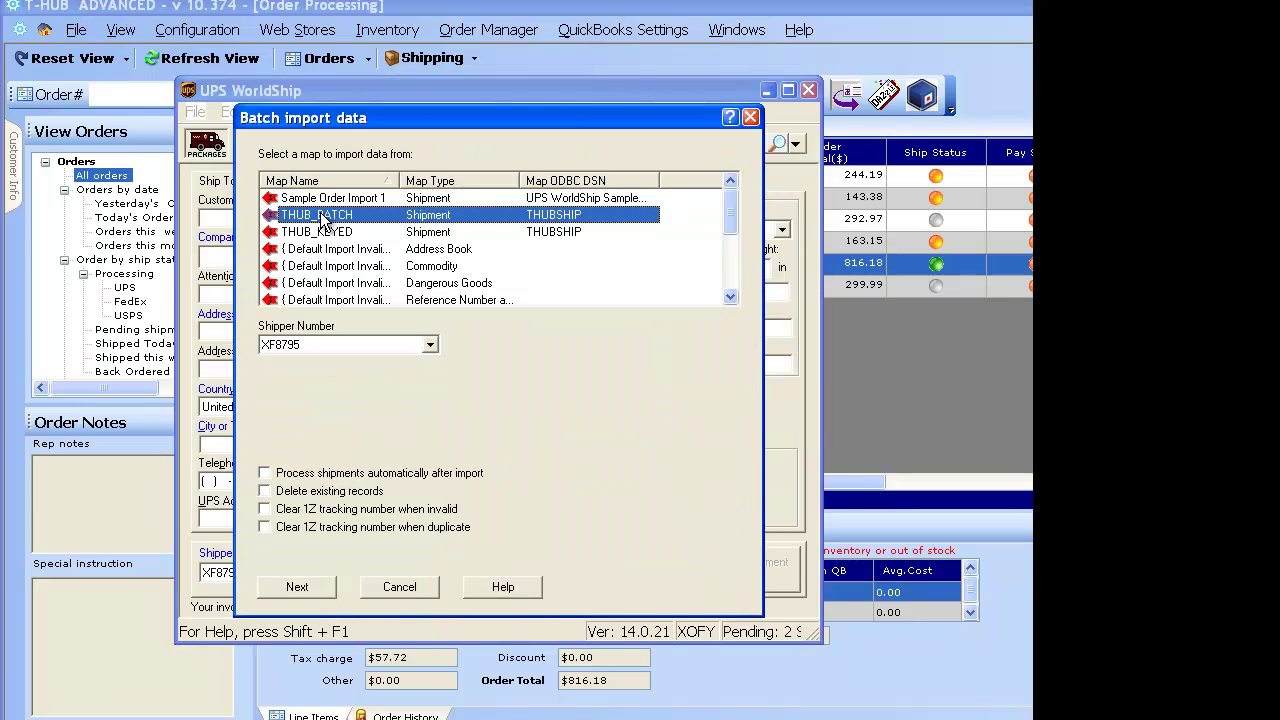
left_click(284, 483)
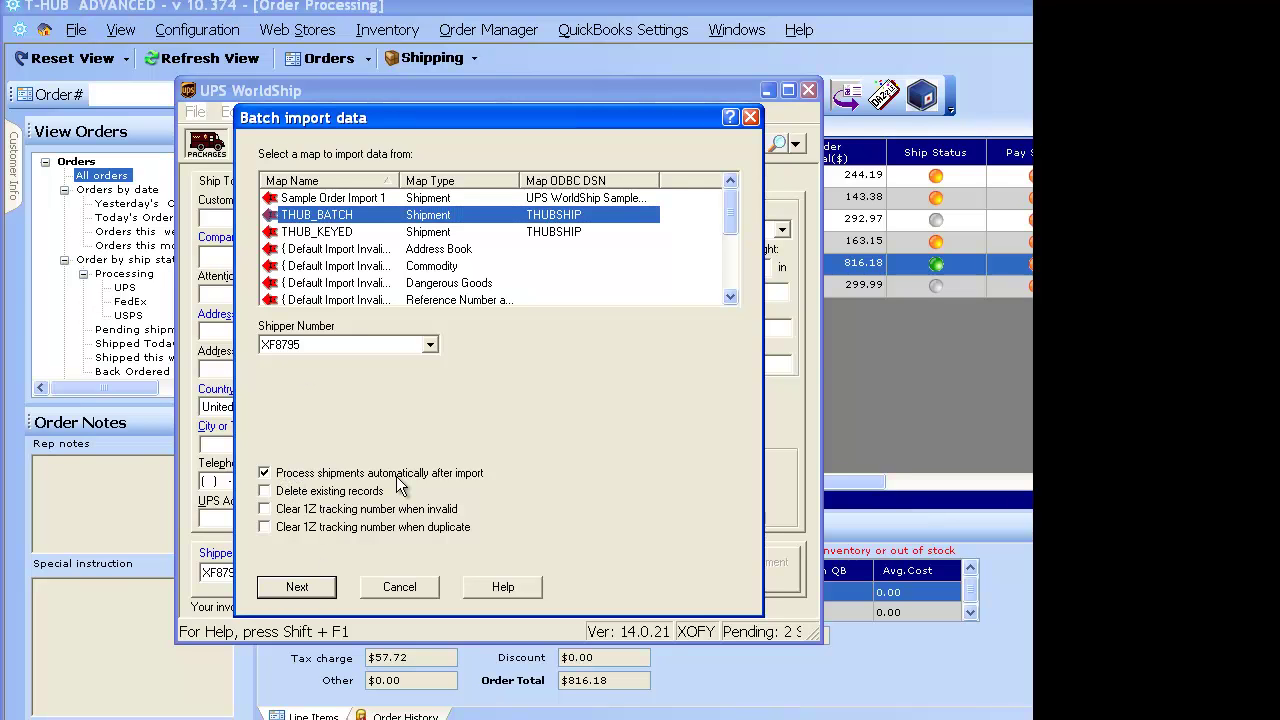
Run the batch import, close the processing progress, and select the second order in T-HUB's order list
left_click(297, 588)
left_click(286, 465)
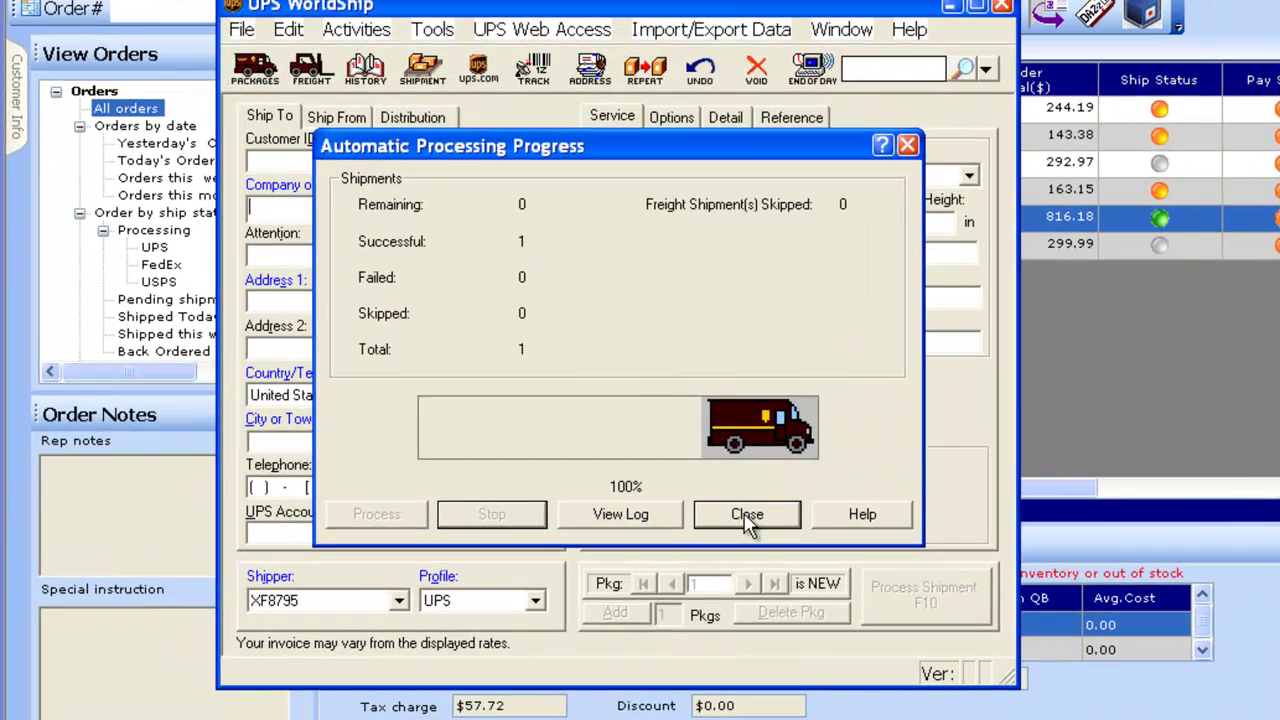
left_click(603, 503)
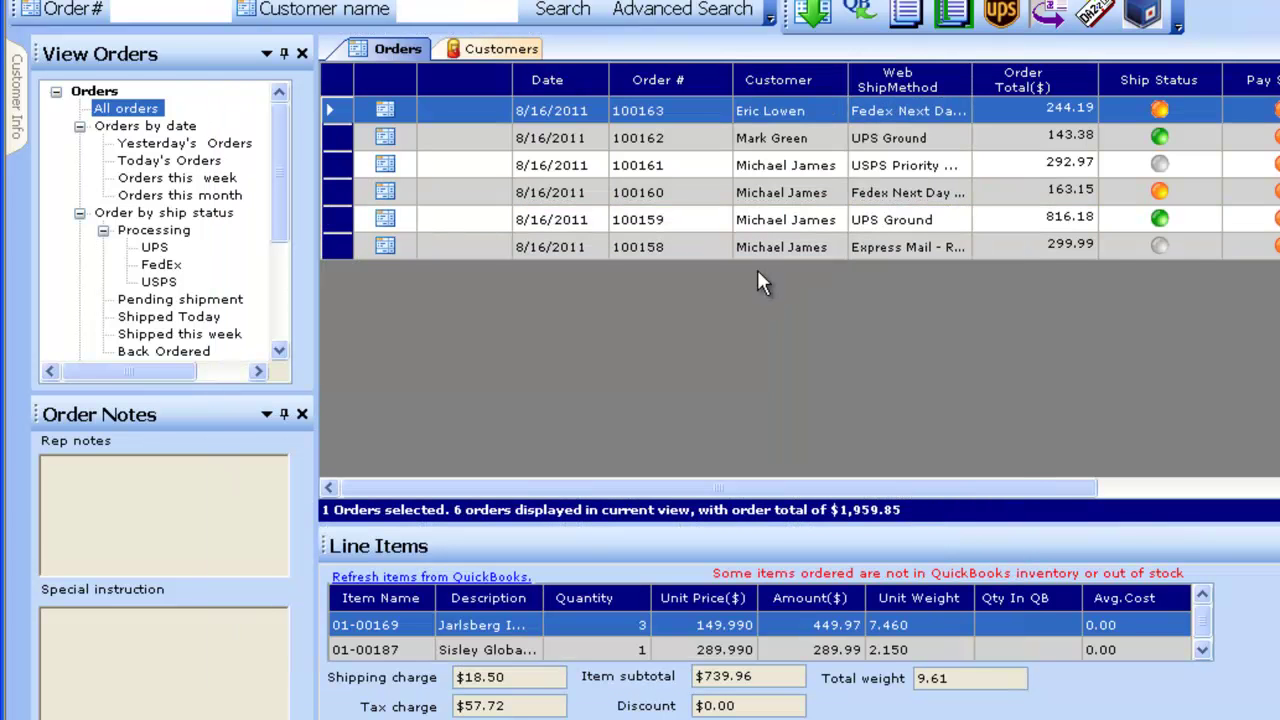
left_click(805, 140)
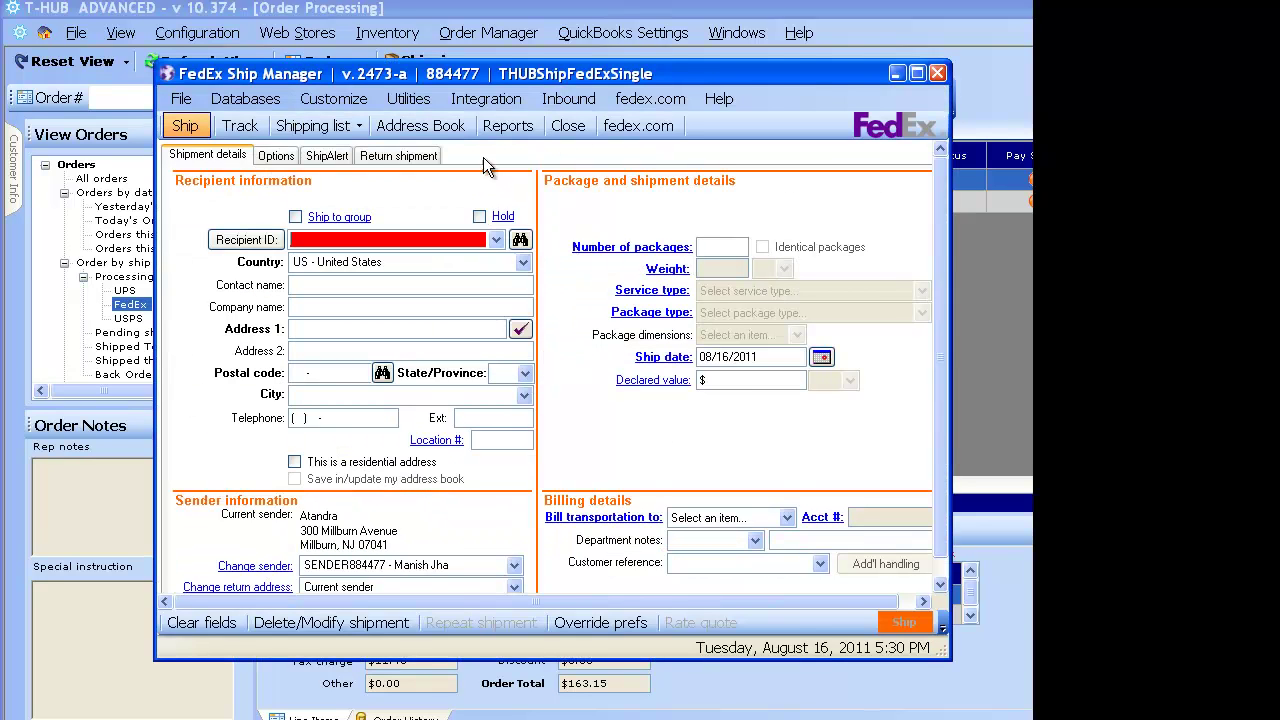
With the THUBShipFedExSingle integration in FedEx Ship Manager, enter the first FedEx order's number from T-HUB as the lookup value
left_click(488, 104)
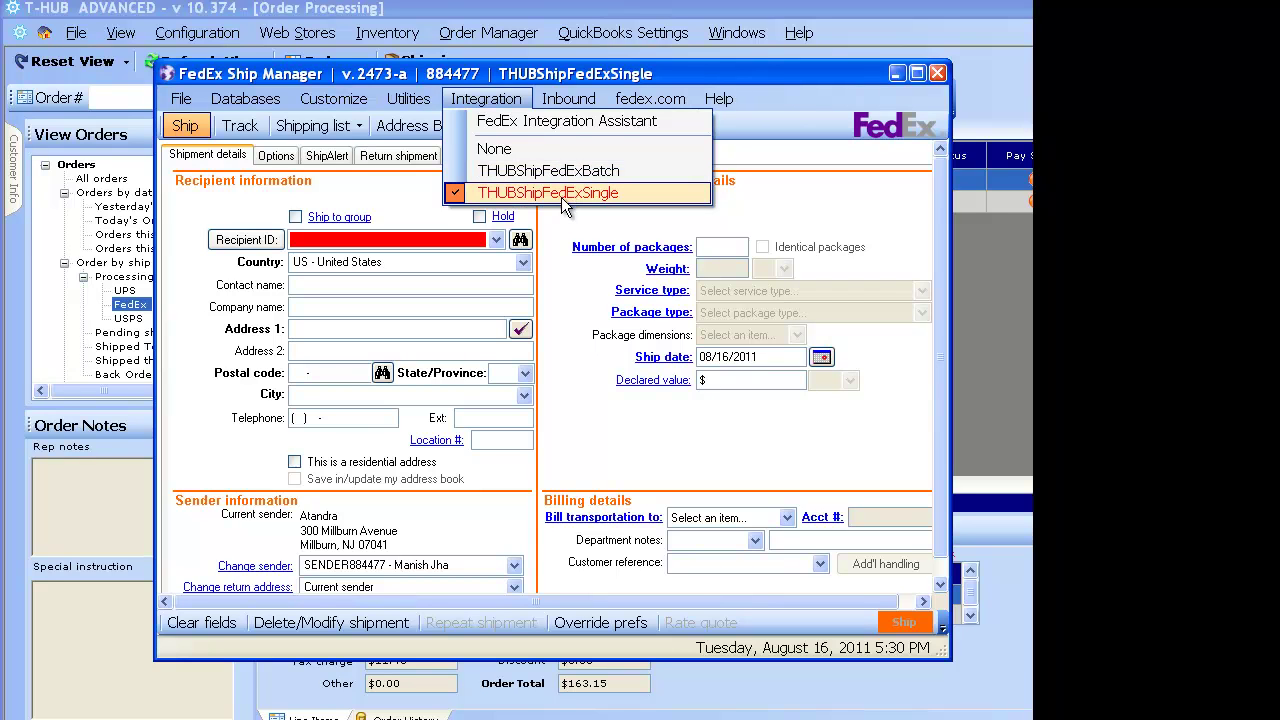
left_click(792, 197)
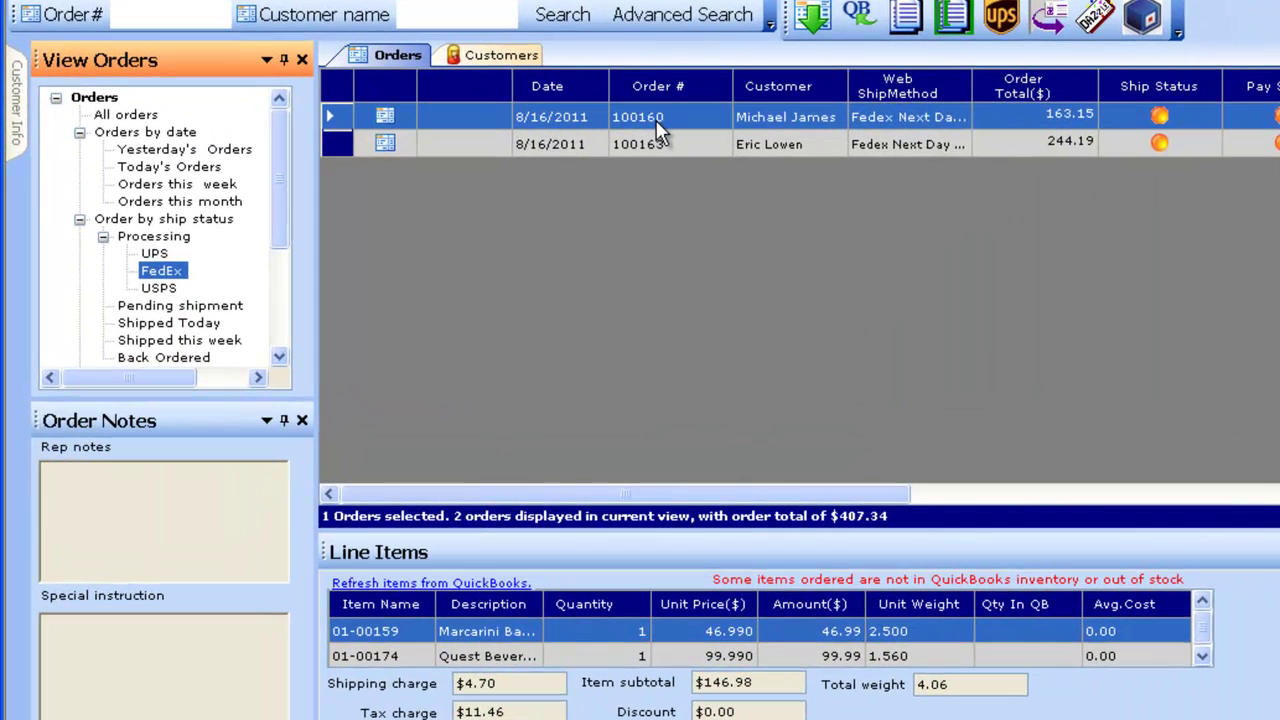
left_click(656, 120)
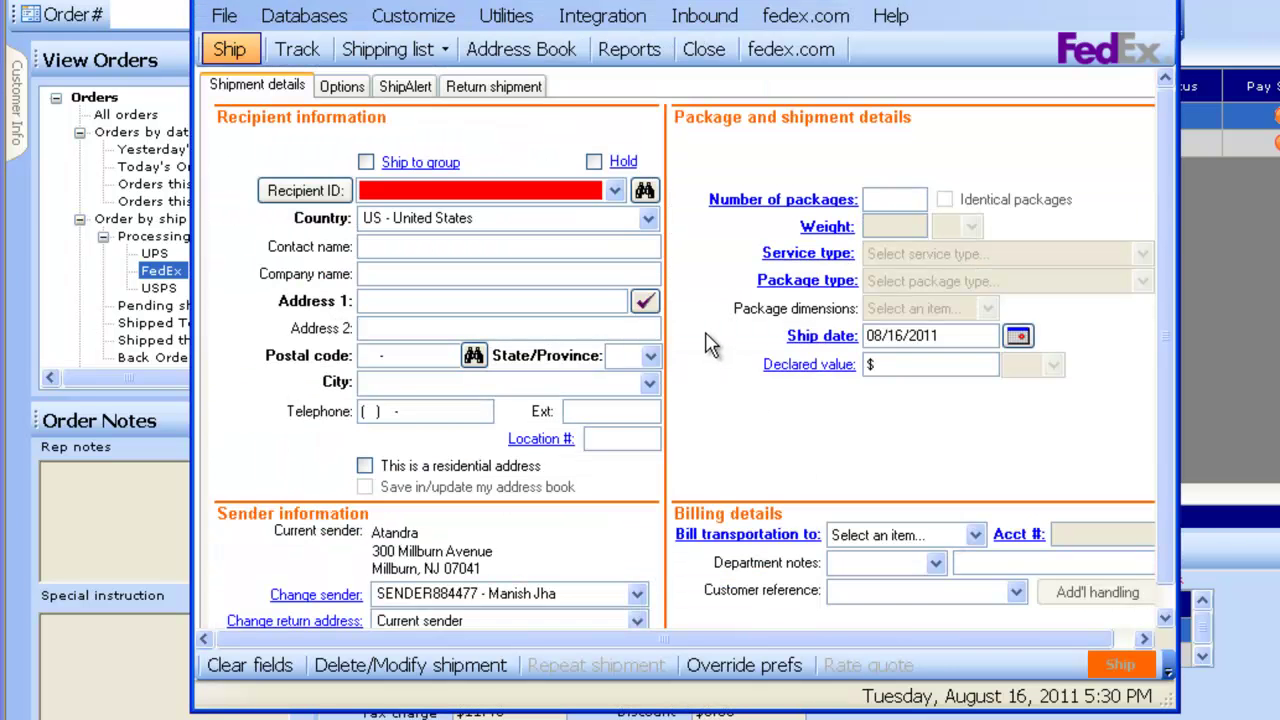
left_click(245, 667)
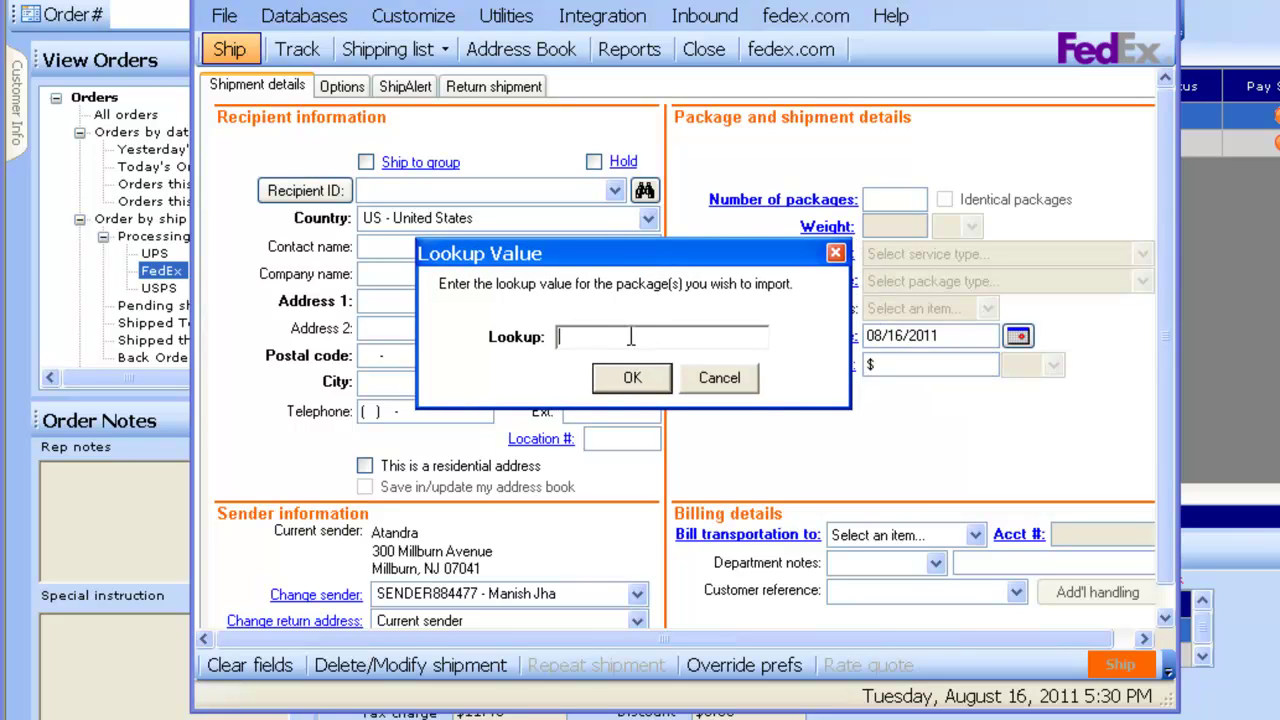
right_click(631, 337)
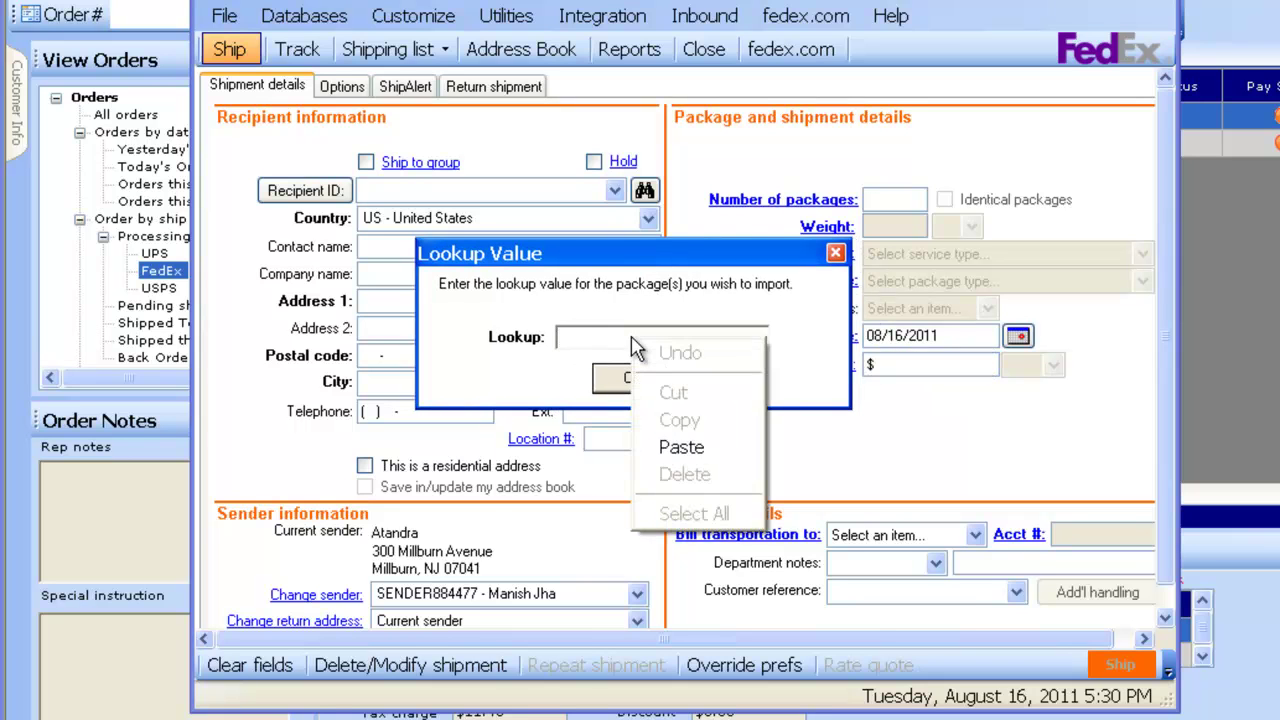
left_click(679, 448)
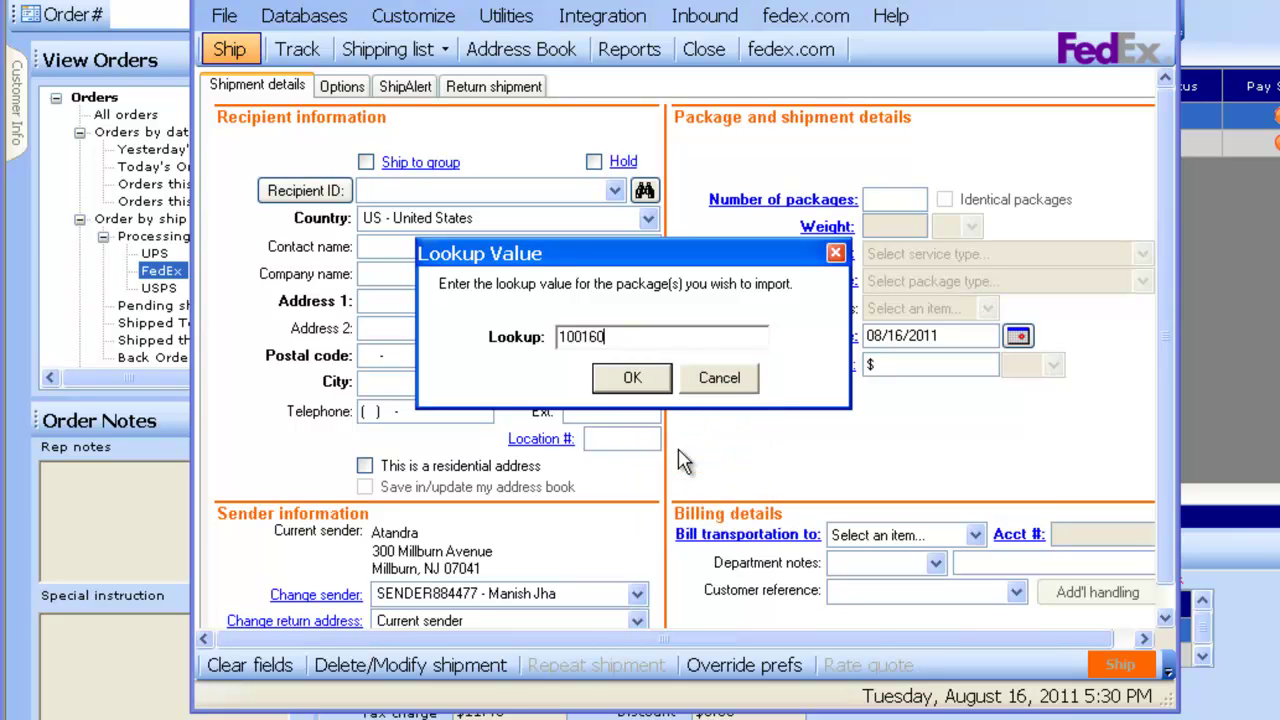
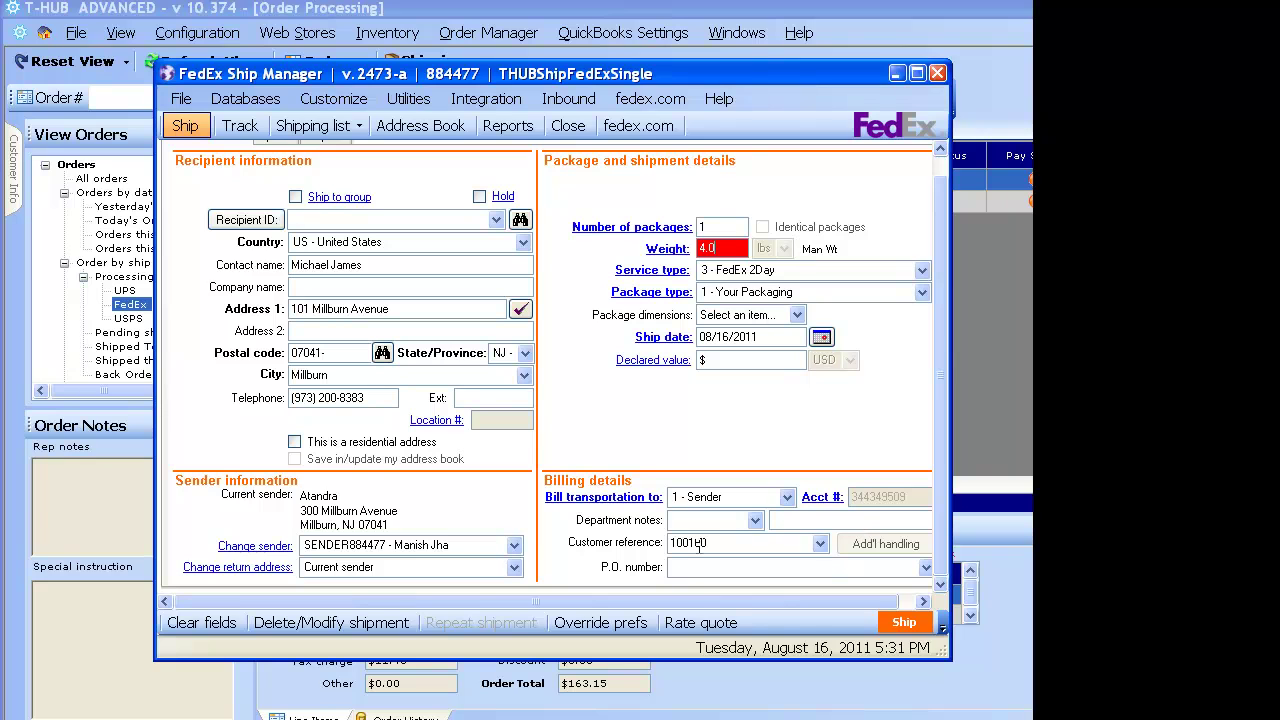
Check the customer reference on the imported FedEx shipment and process the shipment
left_click(722, 545)
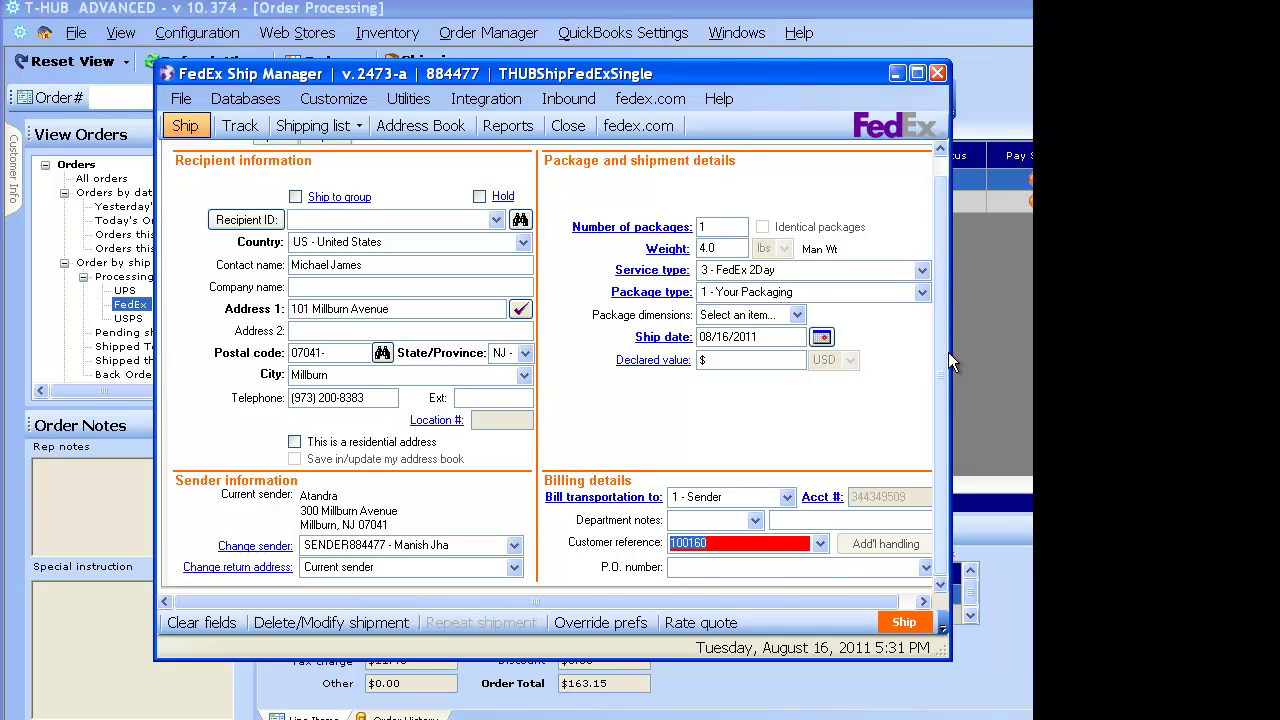
left_click_drag(940, 226, 947, 180)
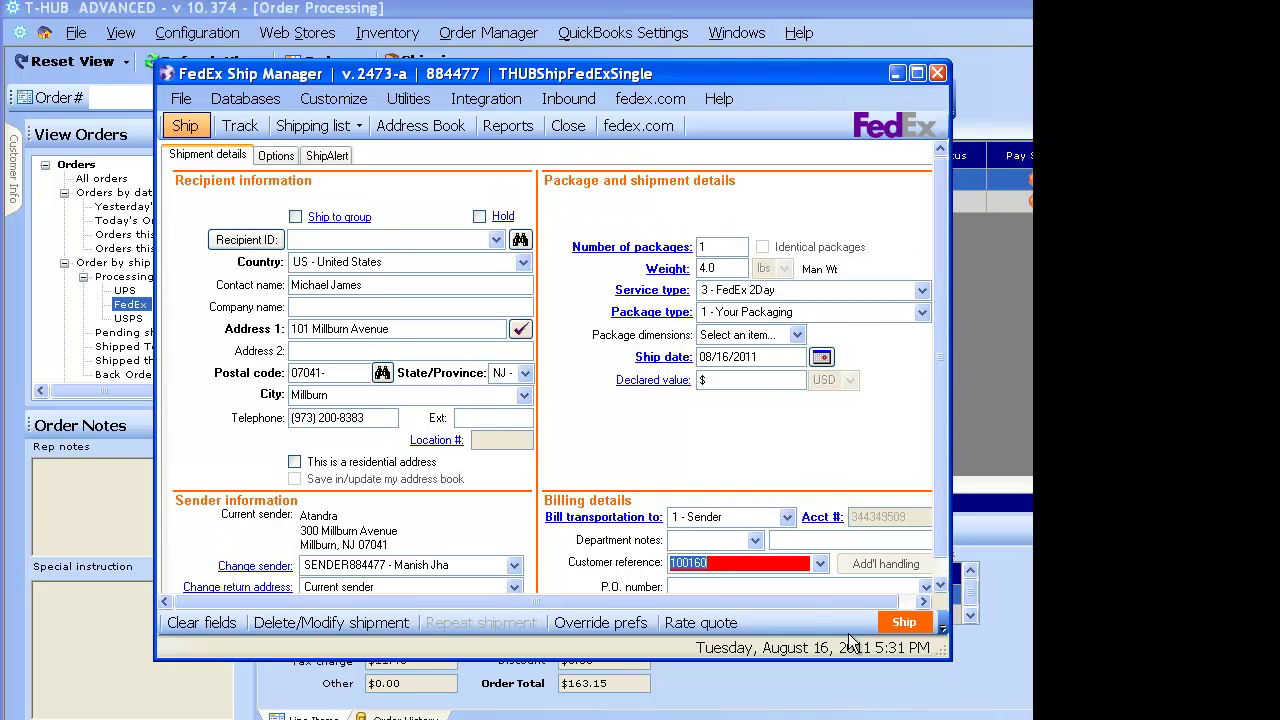
left_click(910, 628)
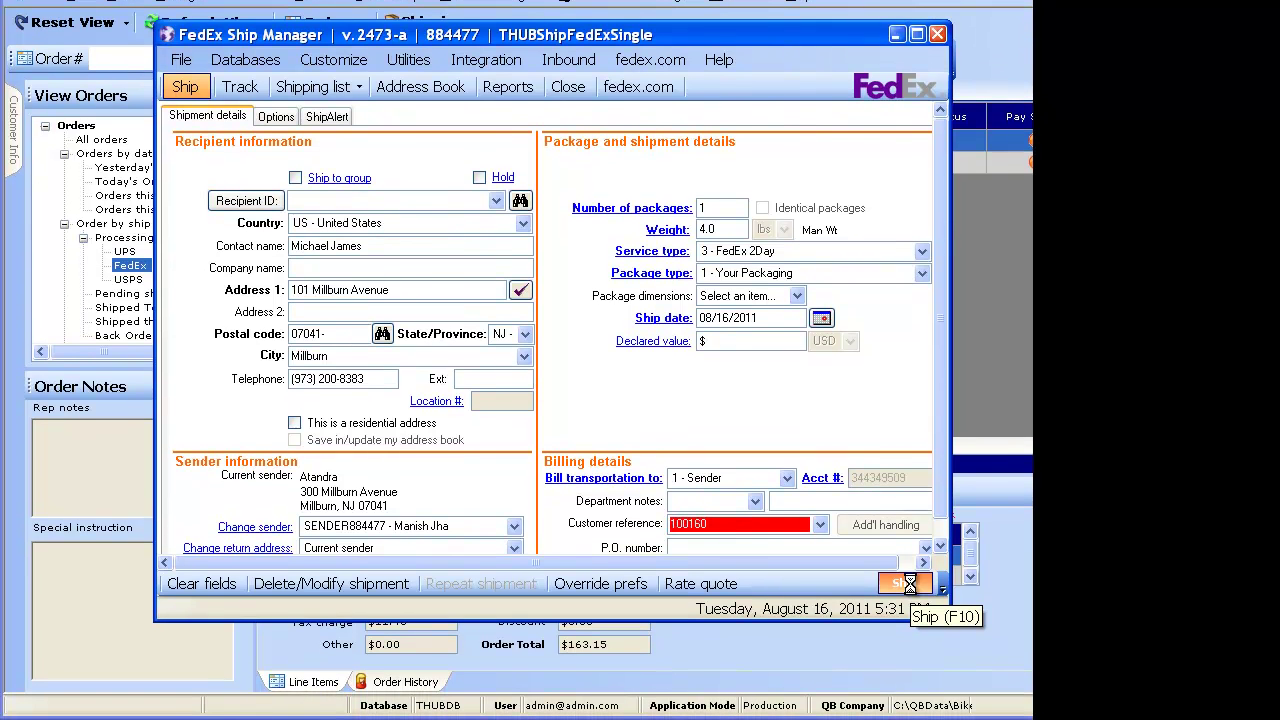
left_click(808, 417)
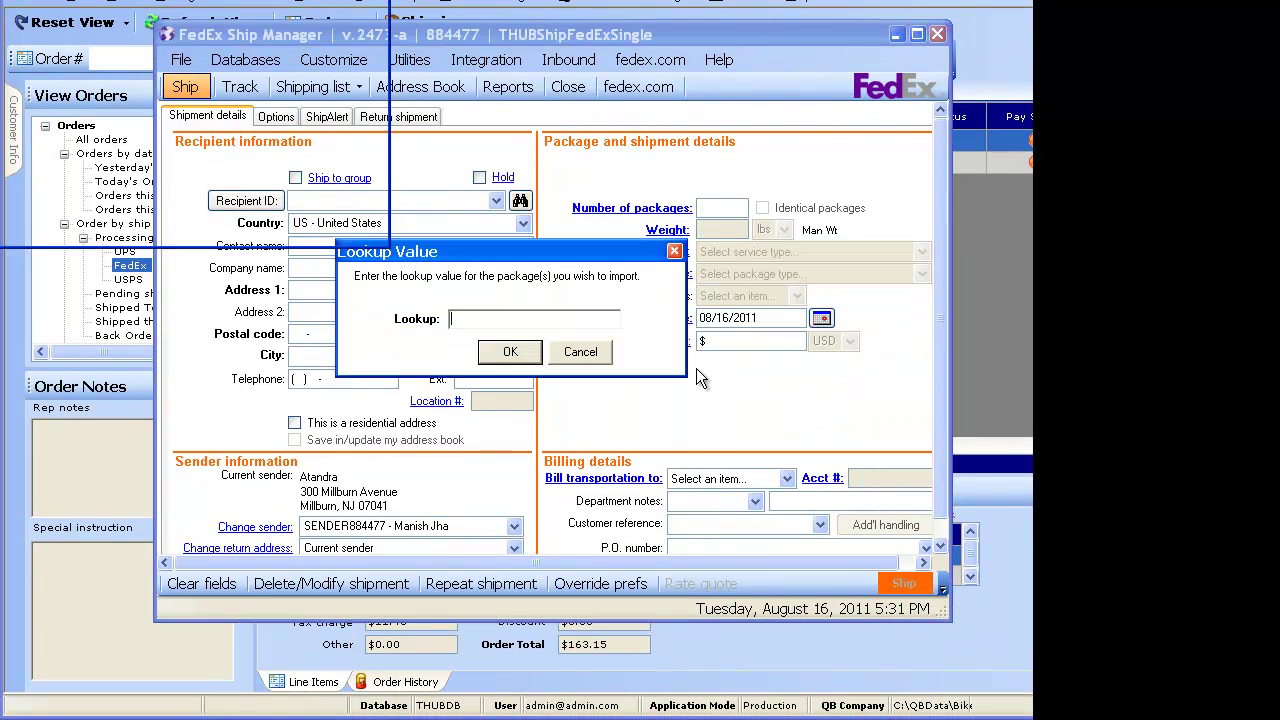
Dismiss the prompt for another lookup value and refresh the T-HUB order view
left_click(348, 200)
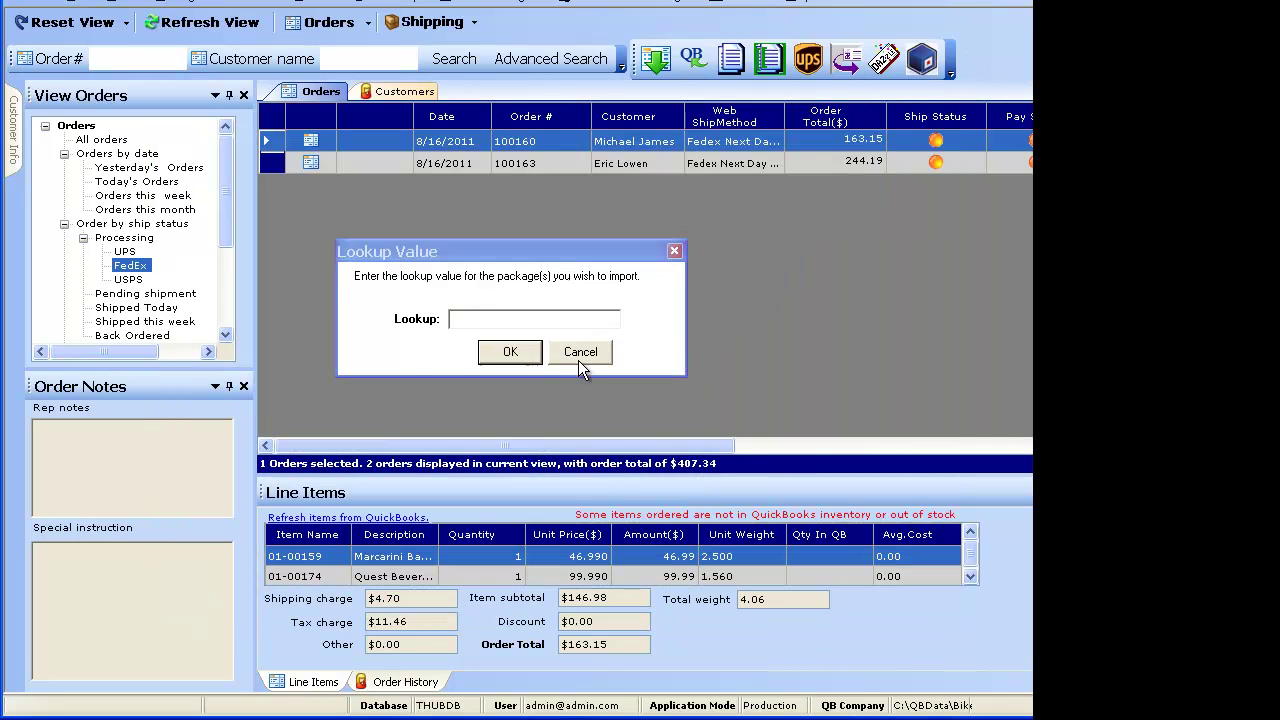
left_click(578, 356)
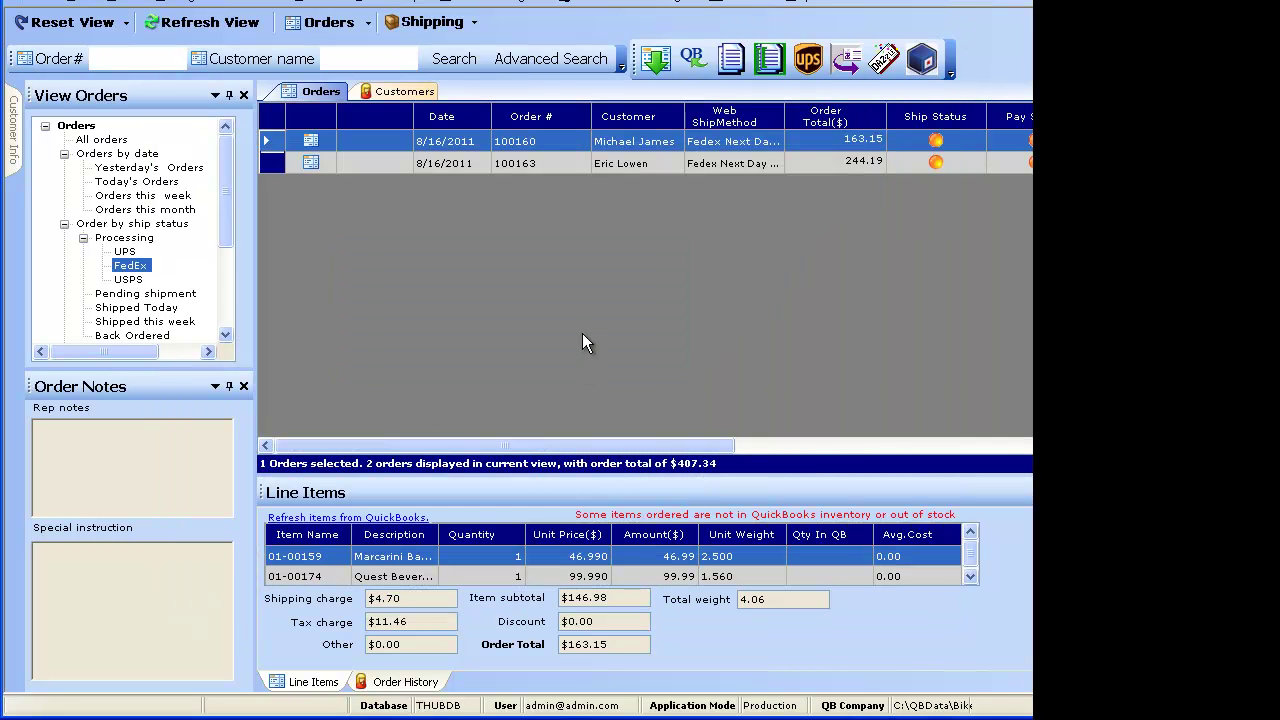
left_click(218, 28)
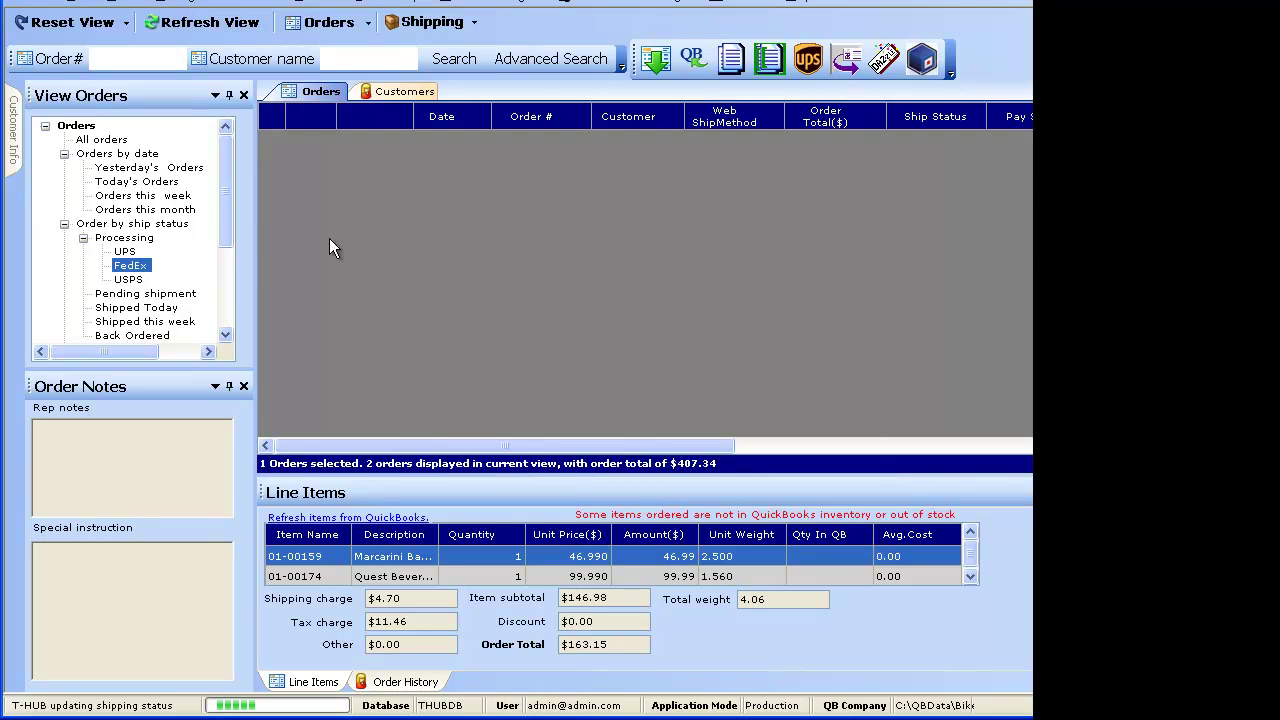
In the web store's order admin, open the shipped FedEx order and examine its shipping status and tracking details
mouse_move(933, 210)
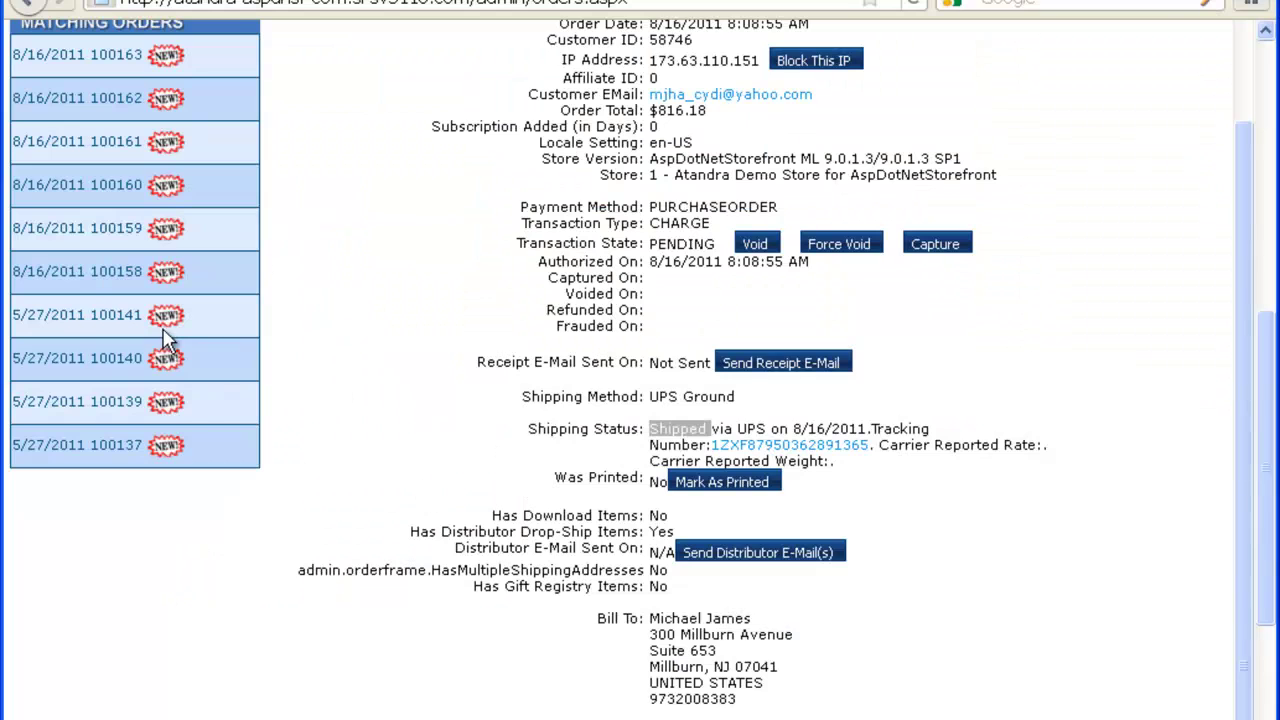
left_click(124, 186)
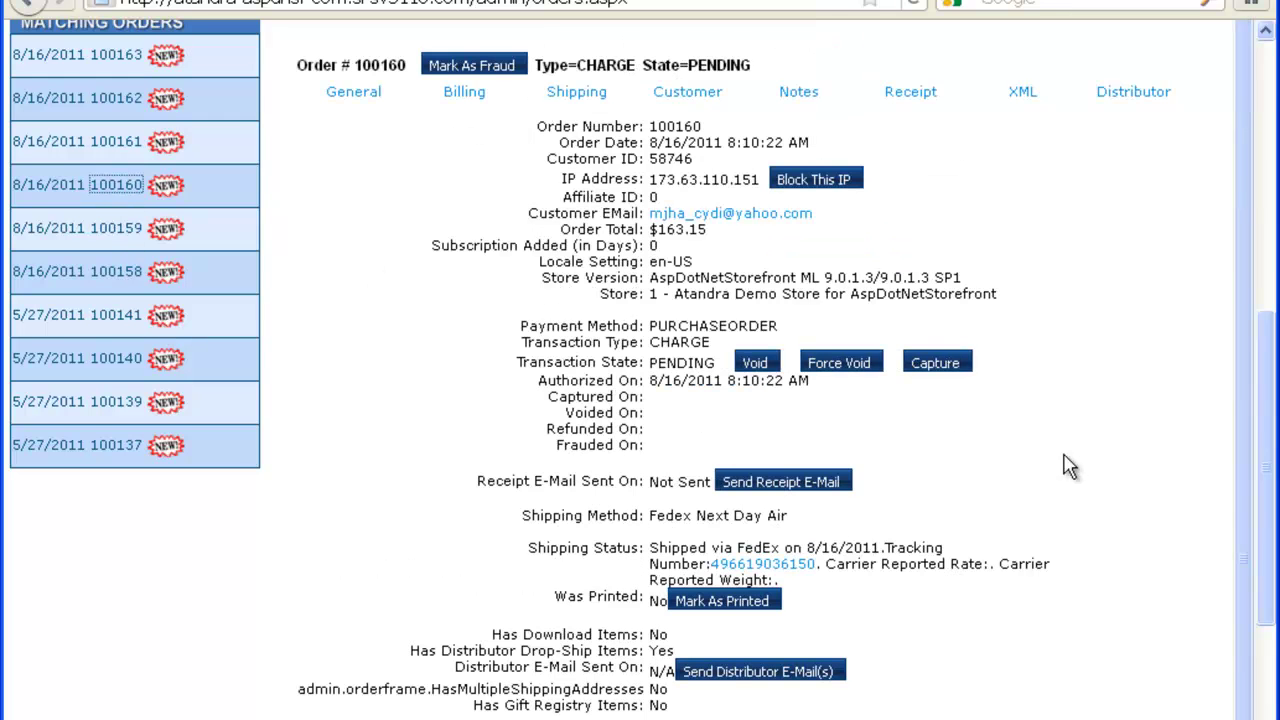
scroll(1068, 466, "down", 2)
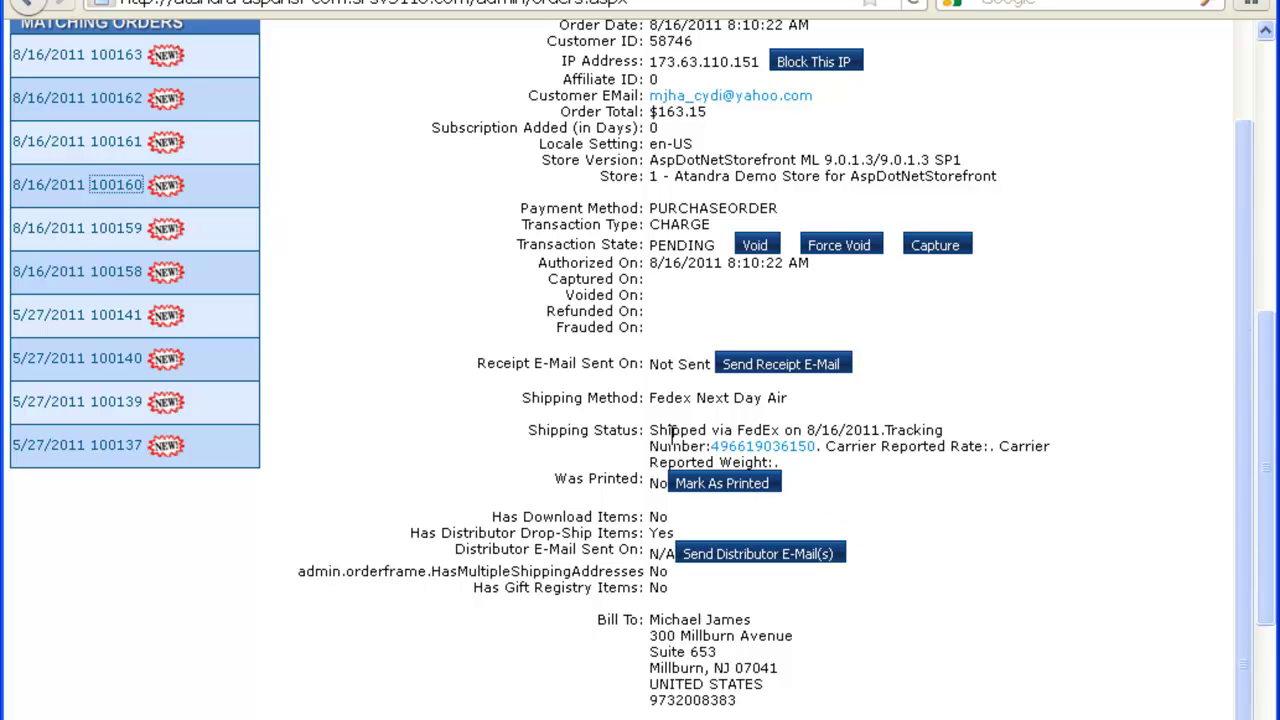
left_click_drag(651, 428, 826, 451)
left_click(838, 483)
Return to FedEx Ship Manager, switch the integration profile to THUBShipFedExBatch, and start its batch import
key("alt+Tab")
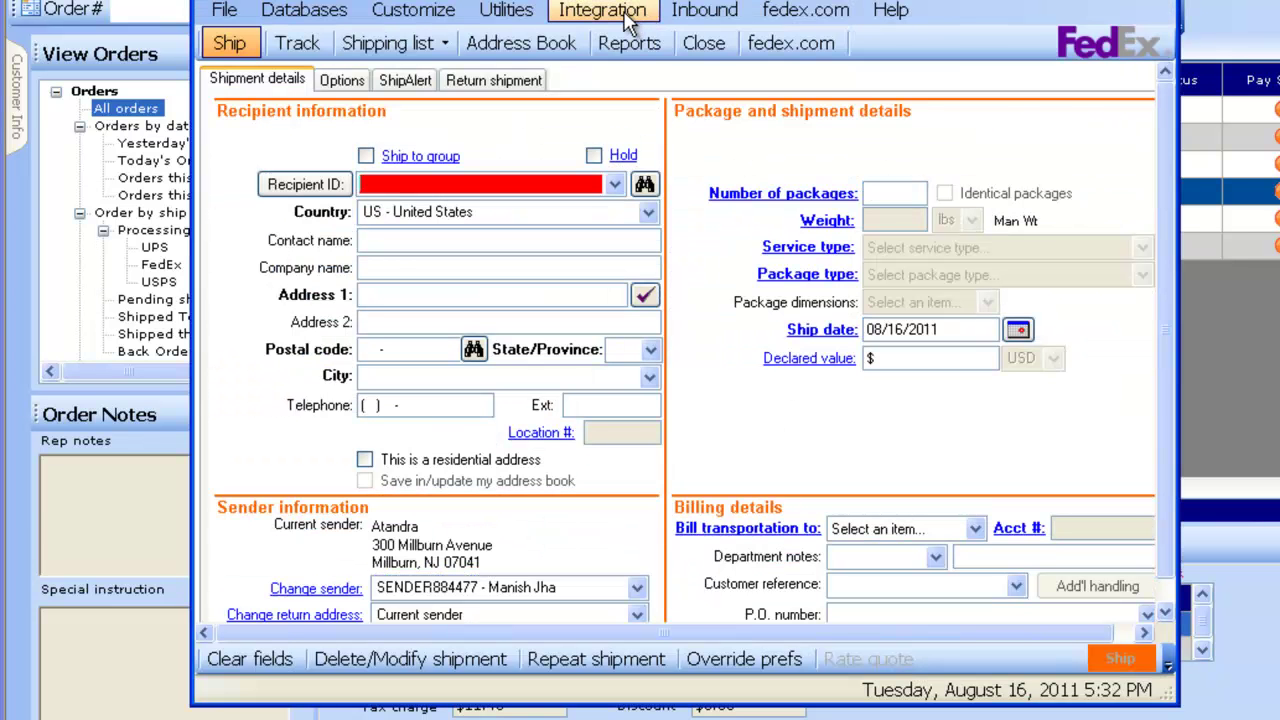
left_click(627, 18)
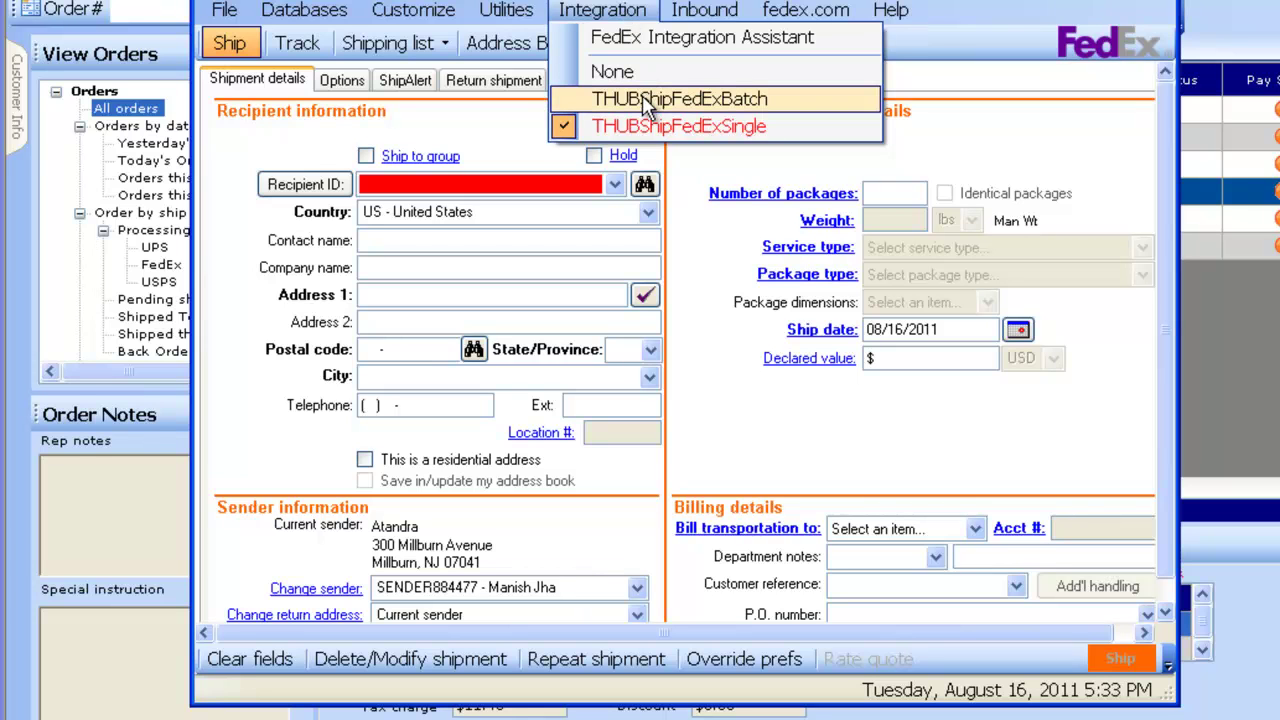
left_click(697, 104)
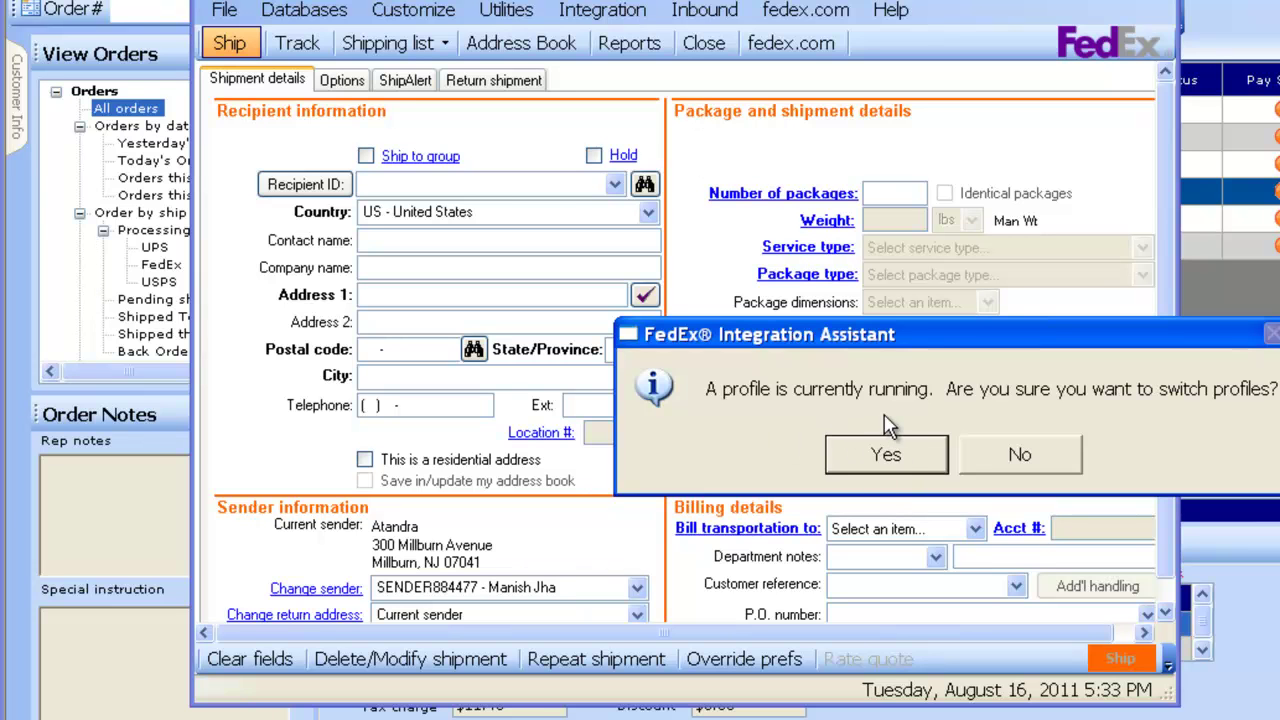
left_click(890, 456)
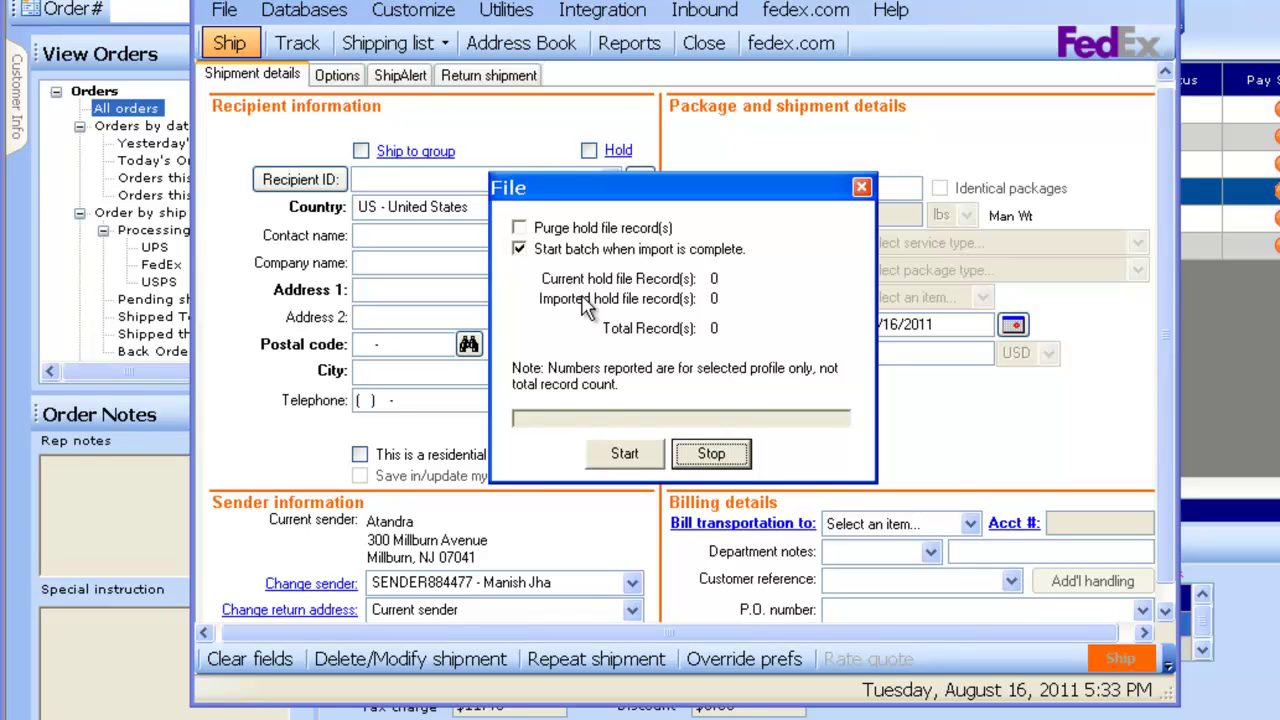
left_click(622, 452)
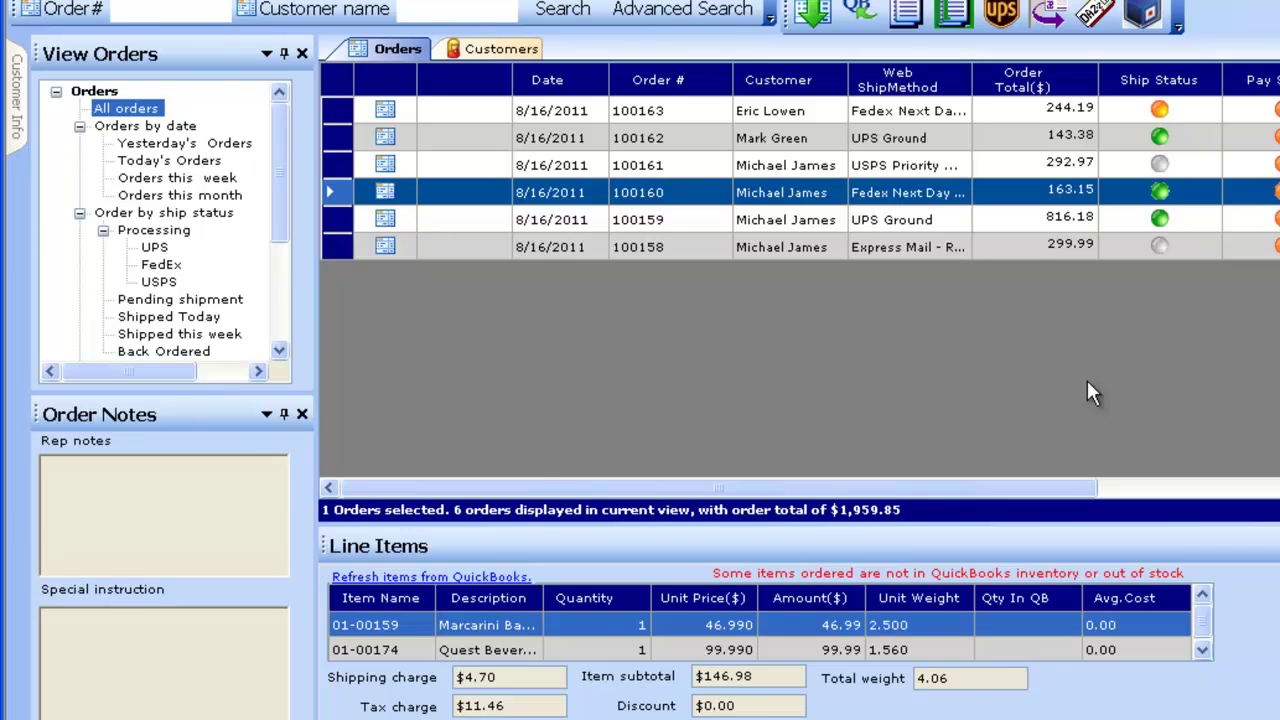
In T-HUB's order list, select the USPS Priority and Express Mail orders together and start their USPS (DAZZLE) export
key("Up")
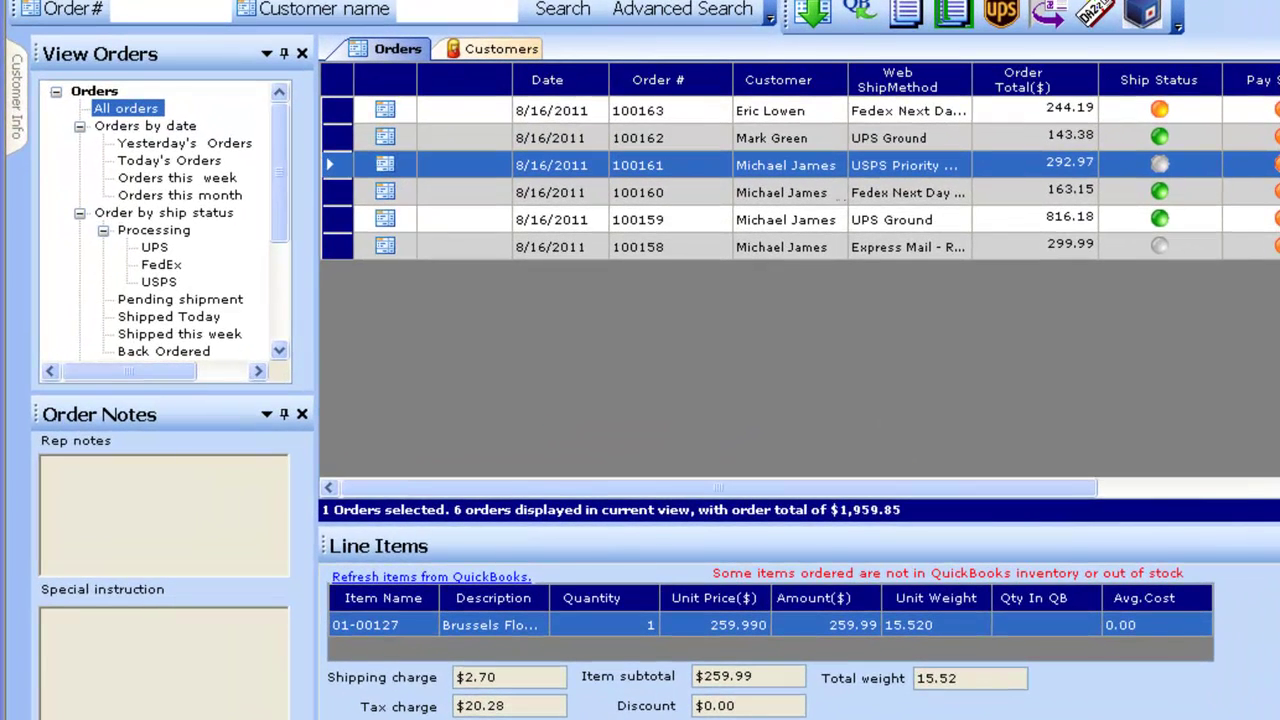
left_click(650, 247, "ctrl")
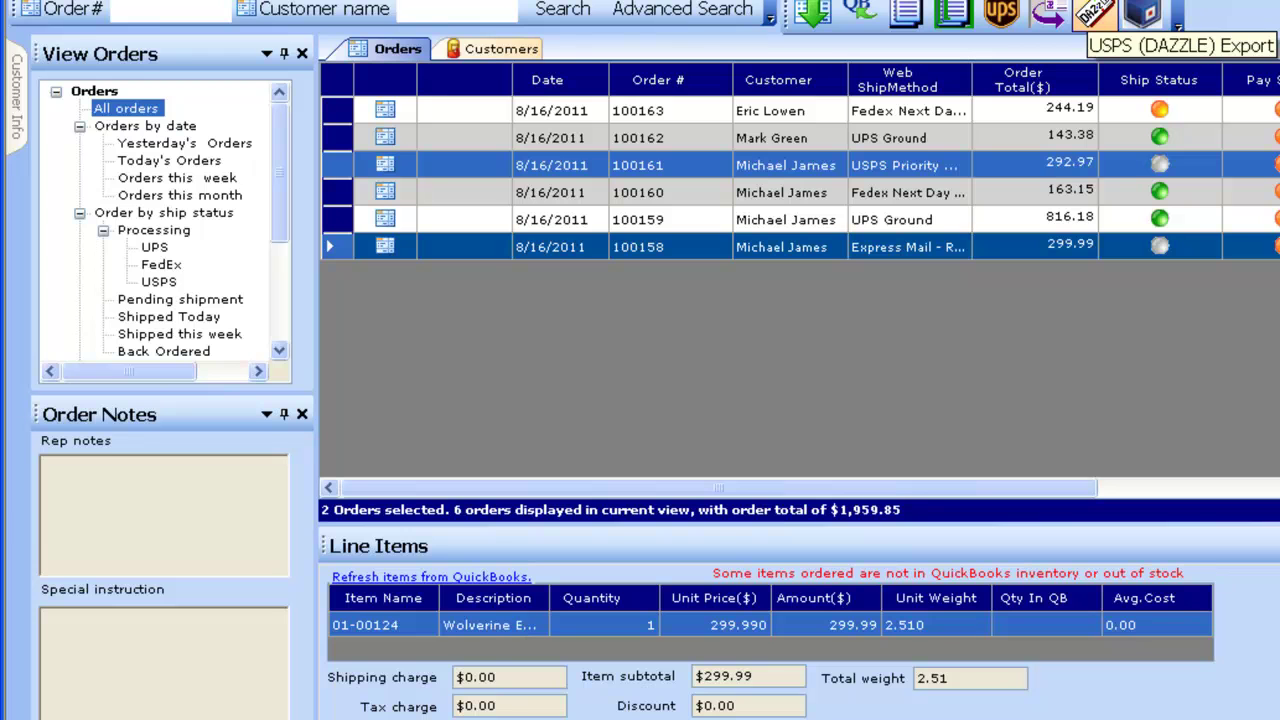
left_click(1096, 14)
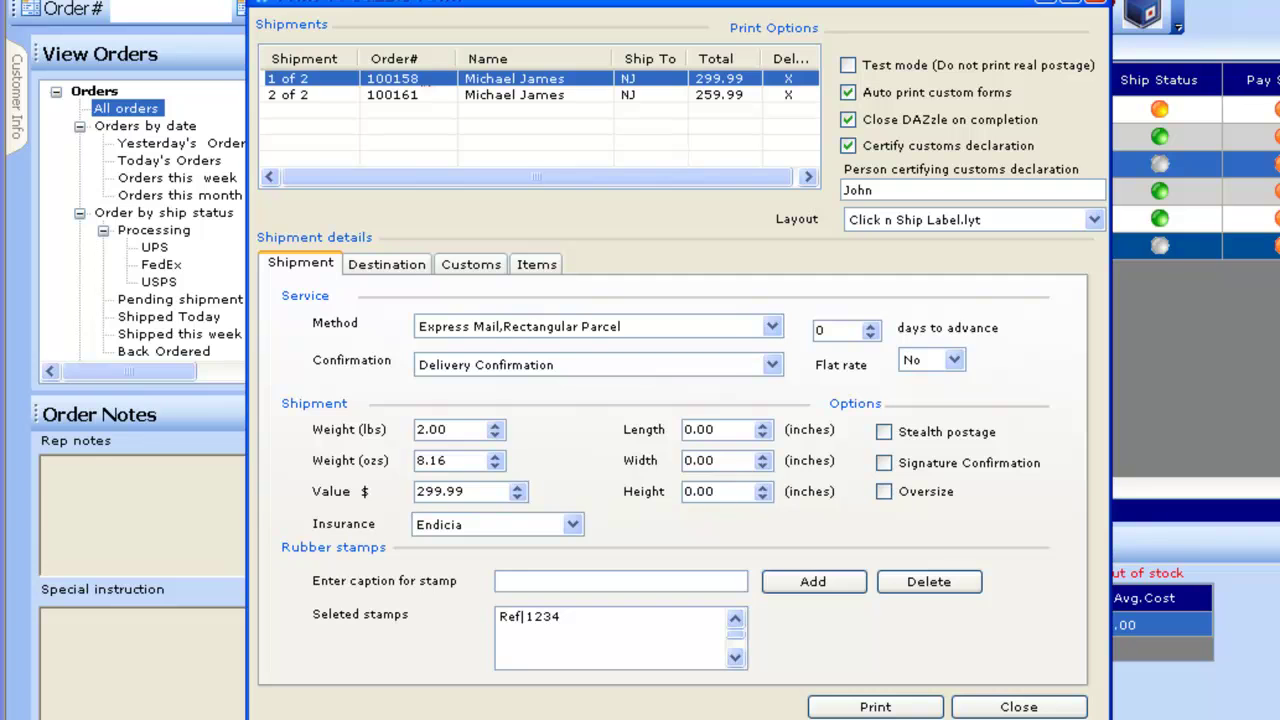
Review the details of both USPS shipments, then send them together to DAZzle for printing and close the print windows
left_click(425, 94)
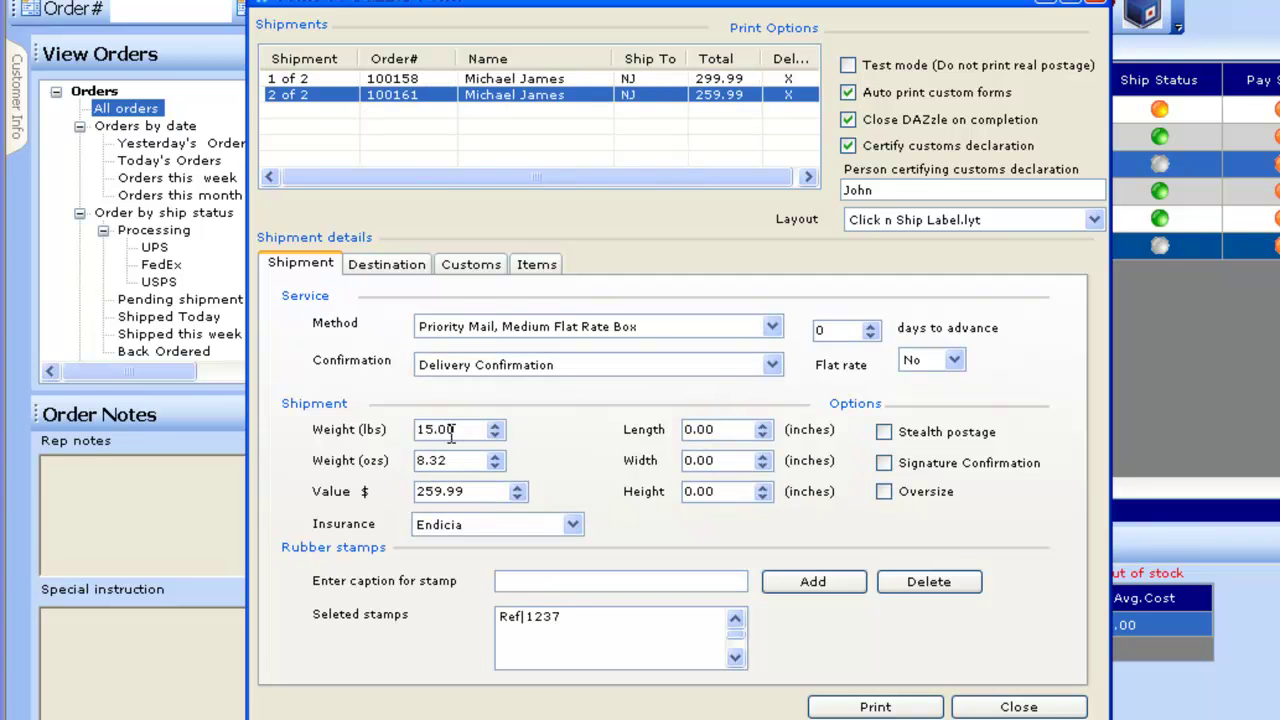
left_click(451, 429)
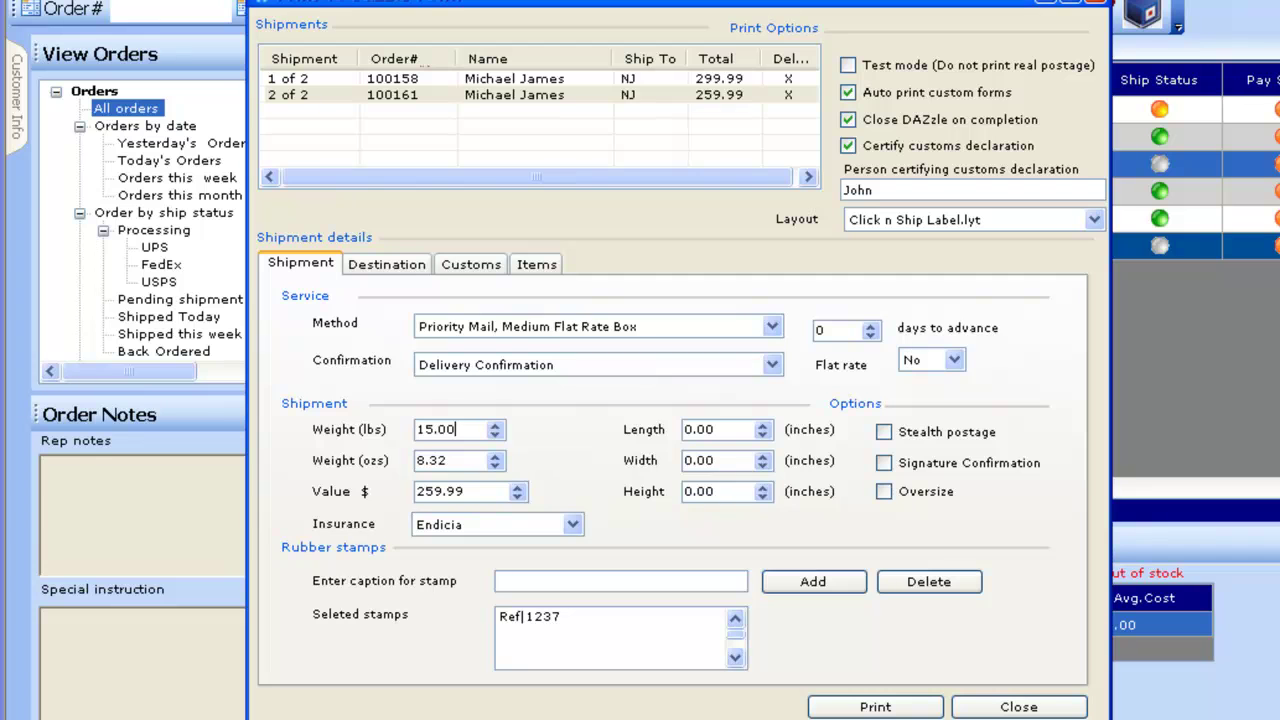
left_click(300, 78)
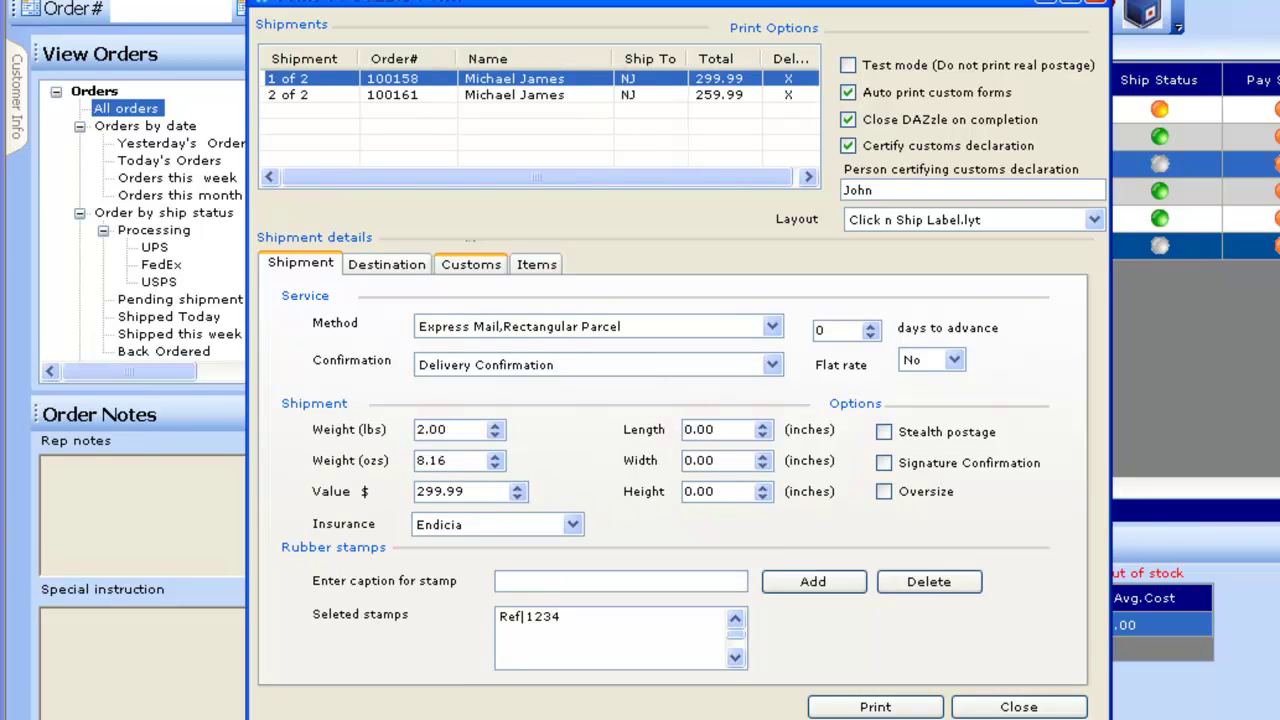
left_click(437, 90, "shift")
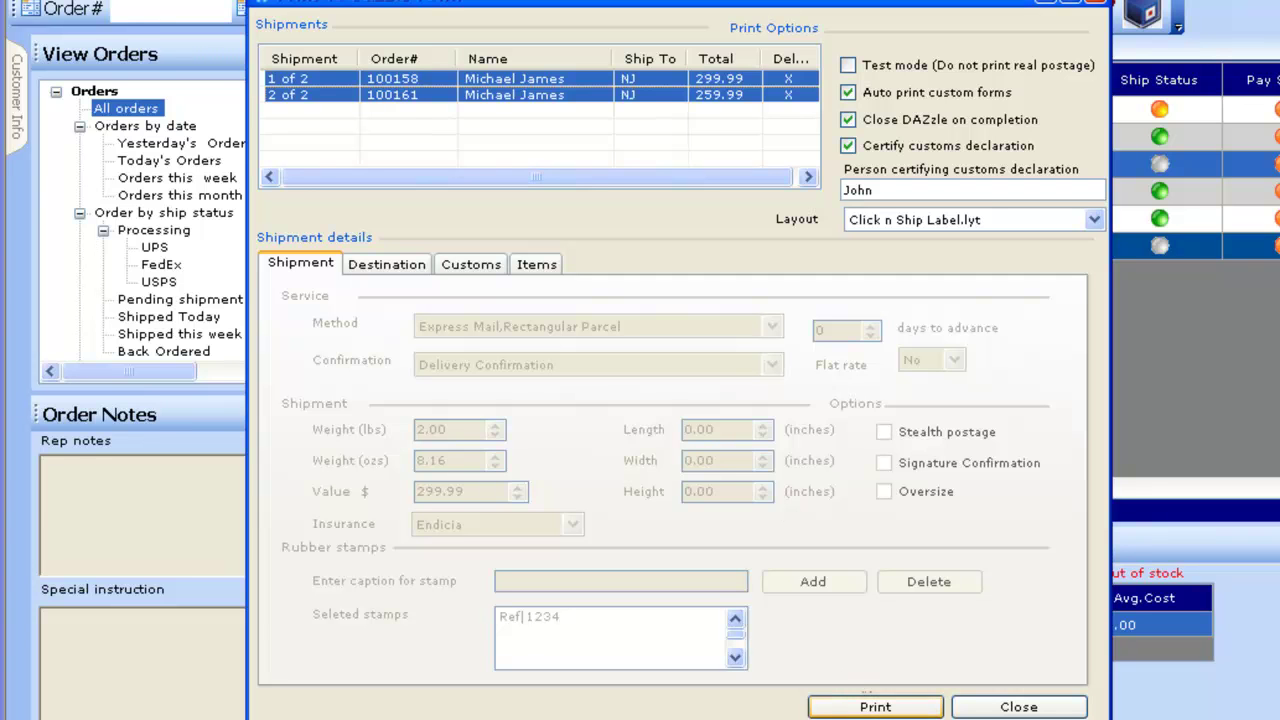
left_click(855, 702)
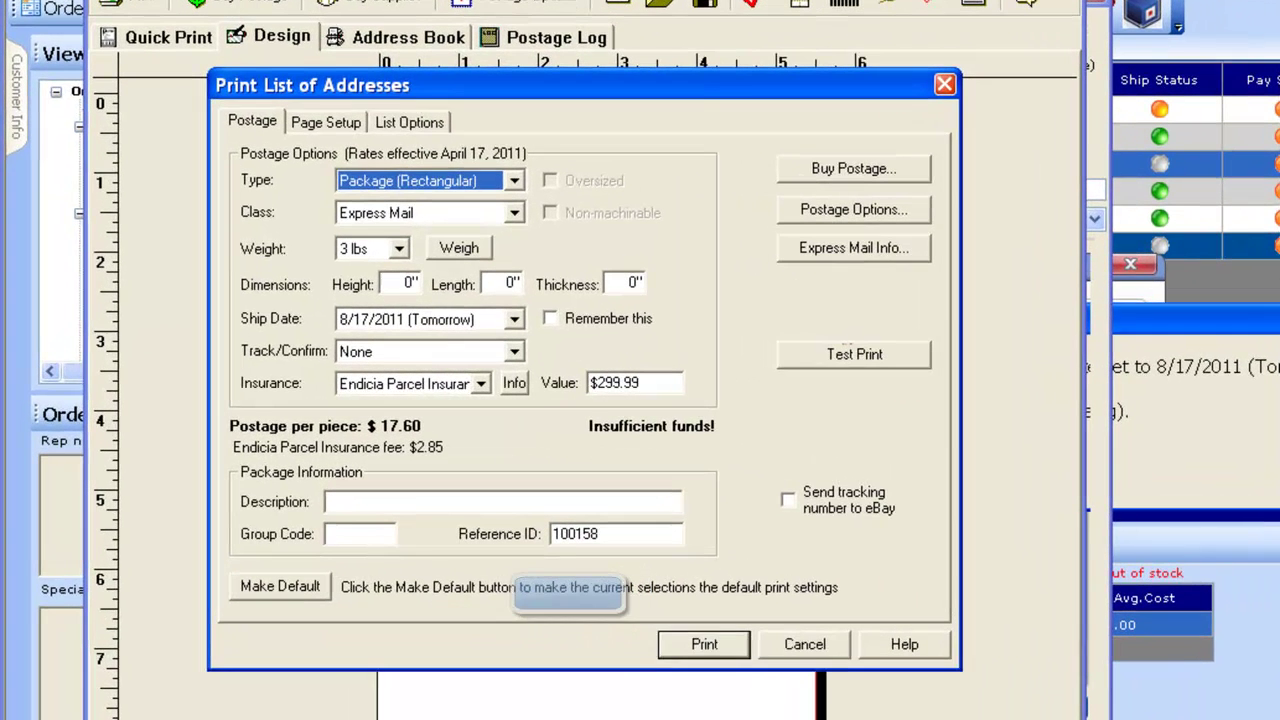
left_click(689, 360)
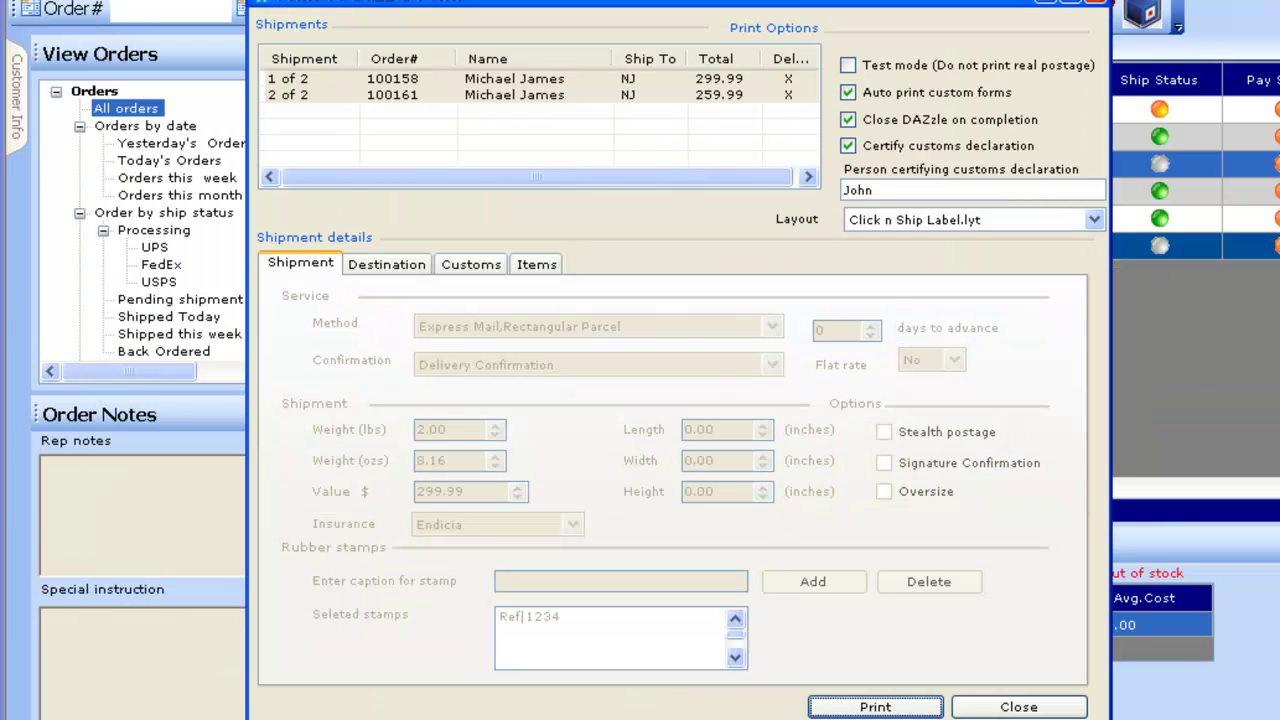
left_click(1000, 705)
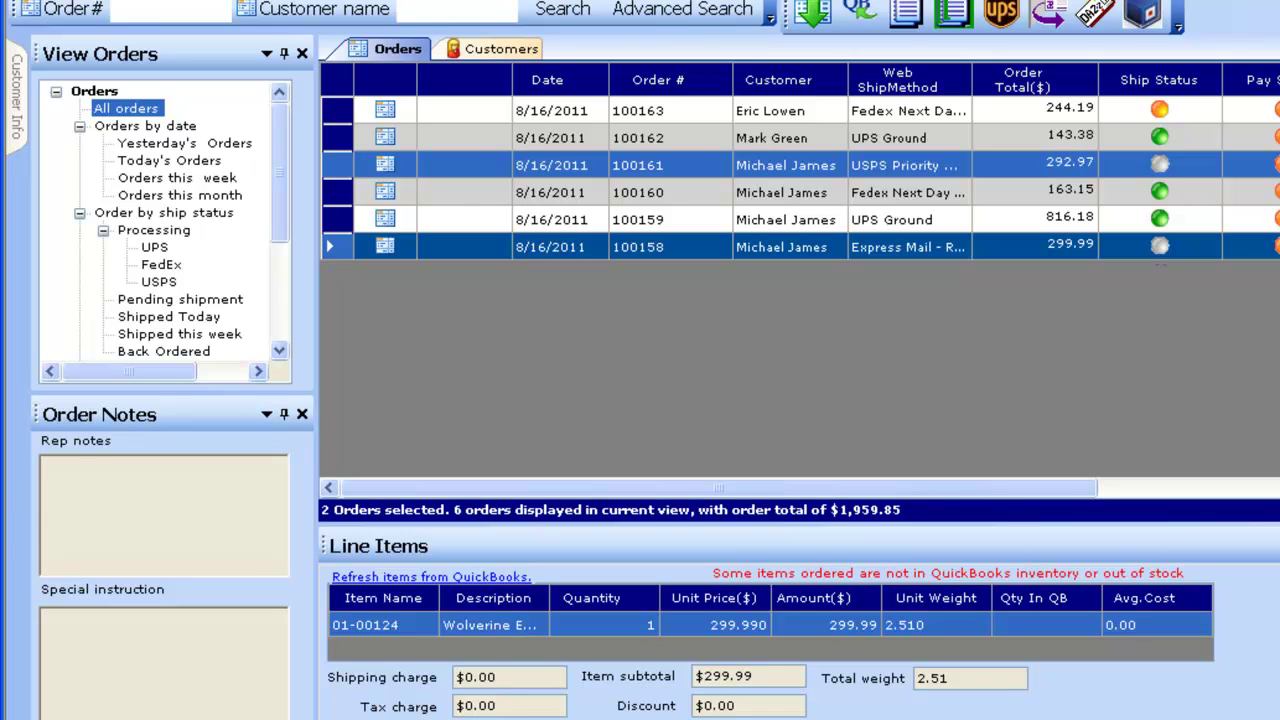
mouse_move(1159, 246)
mouse_move(1156, 160)
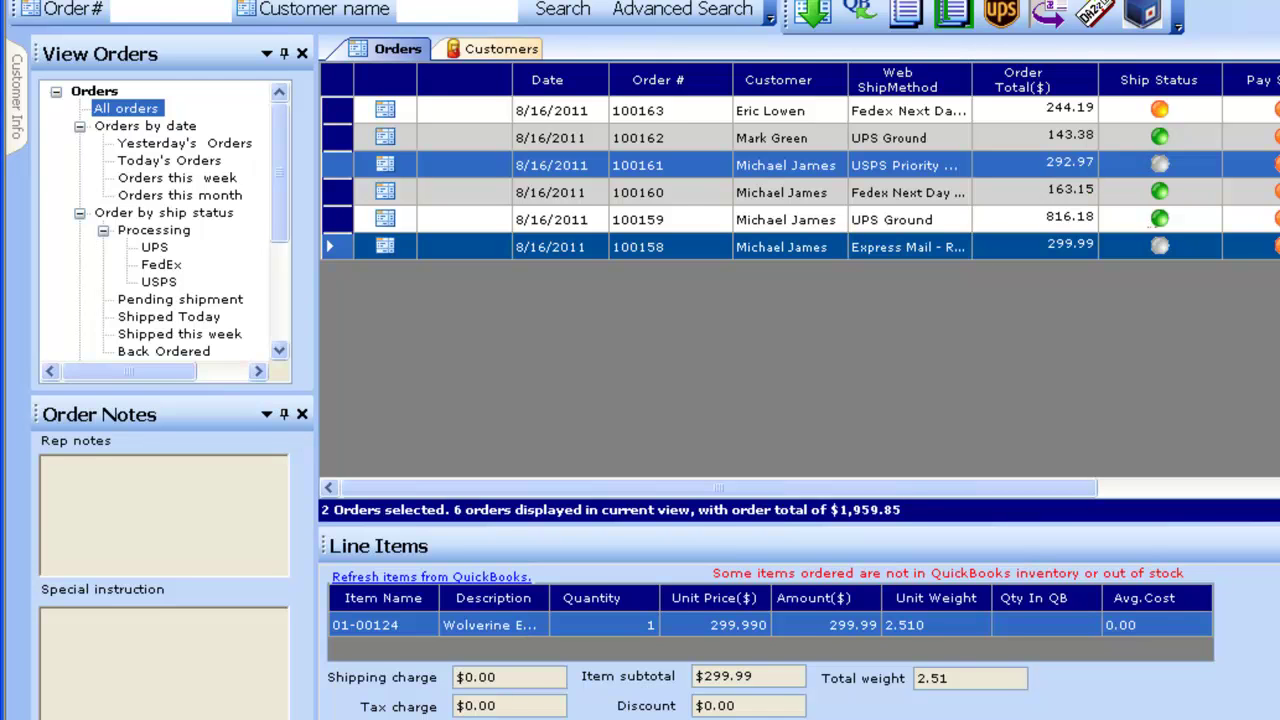